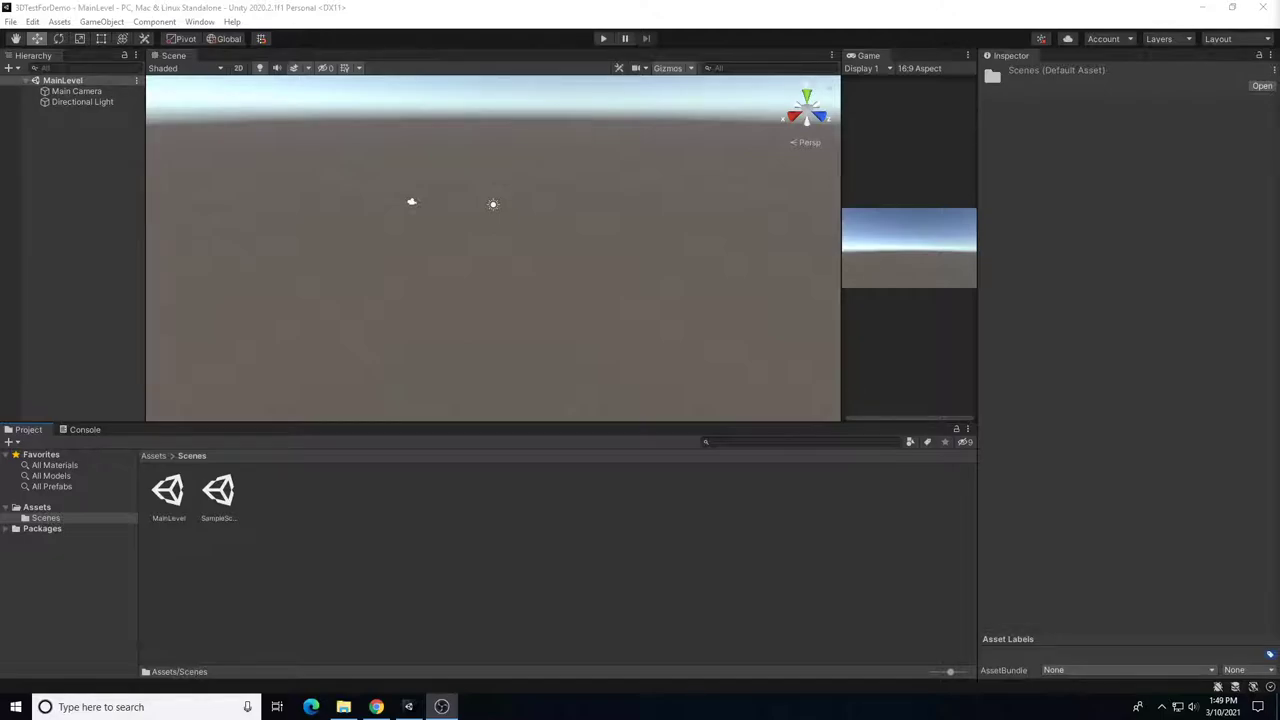
# Examine the Main Camera and the Directional Light objects in the scene from several angles.
pyautogui.click(84, 91)
pyautogui.keyDown('alt'); pyautogui.moveTo(447, 233); pyautogui.dragTo(467, 289); pyautogui.keyUp('alt')
pyautogui.scroll(-4, 474, 295)
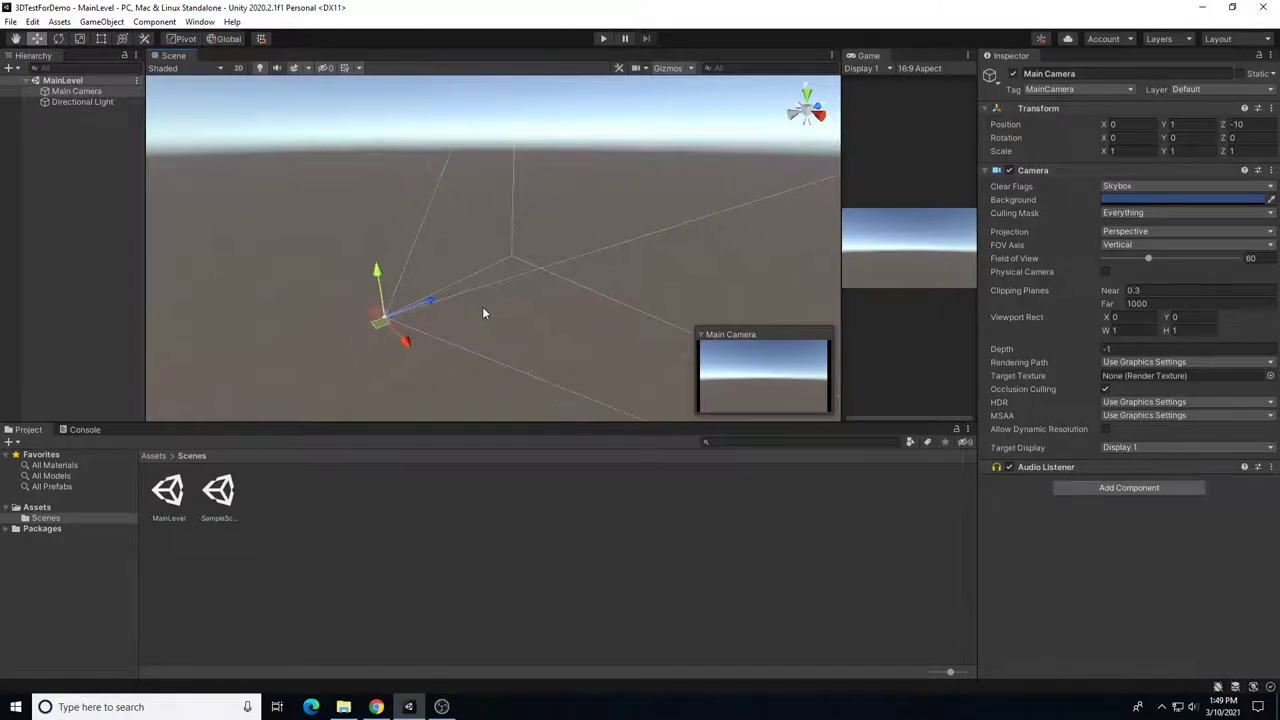
pyautogui.scroll(7, 446, 310)
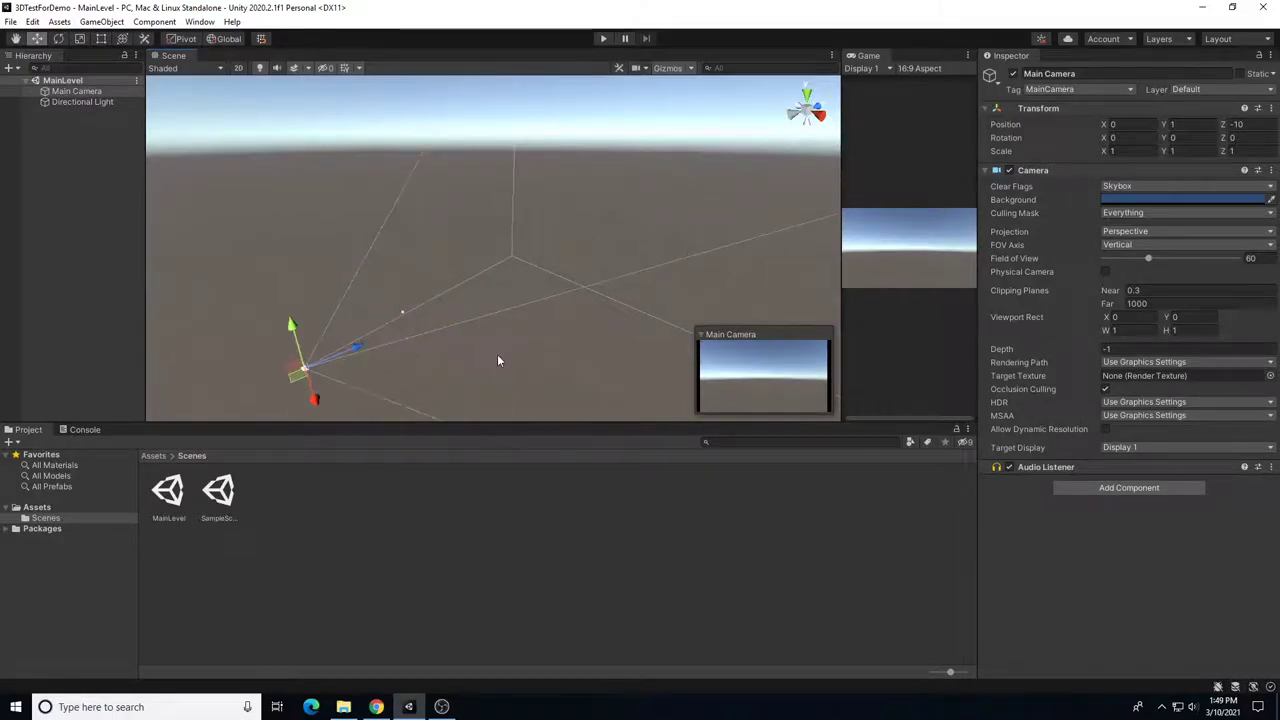
pyautogui.doubleClick(111, 101)
pyautogui.keyDown('alt'); pyautogui.moveTo(356, 322); pyautogui.dragTo(300, 125); pyautogui.keyUp('alt')
pyautogui.moveTo(1193, 12)
pyautogui.keyDown('alt'); pyautogui.mouseDown()
pyautogui.moveTo(1156, 34)
pyautogui.moveTo(1185, 32)
pyautogui.mouseUp(); pyautogui.keyUp('alt')
pyautogui.press('w')
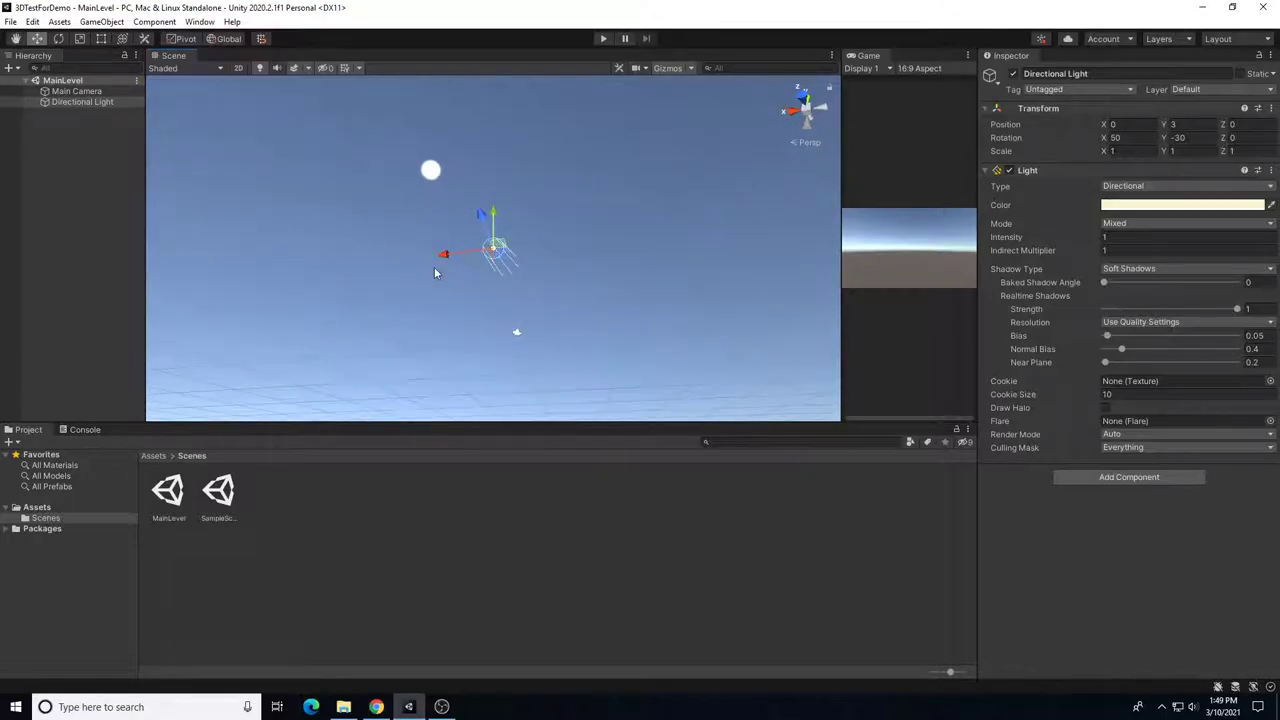
# Try rotating the Directional Light freely in the scene and undo the rotation.
pyautogui.press('e')
pyautogui.moveTo(491, 246); pyautogui.dragTo(658, 357)
pyautogui.hotkey('ctrl', 'z')
pyautogui.hotkey('ctrl', 'z')
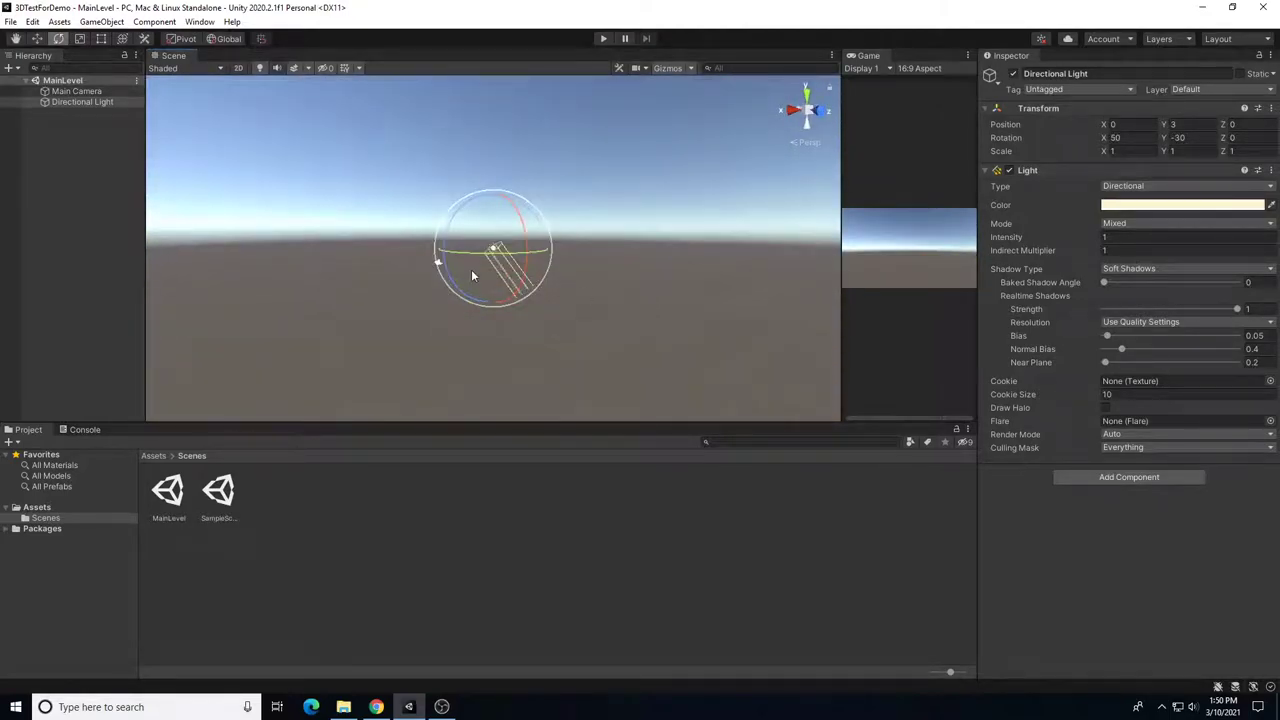
# Add a 3D Cube to the scene and reset its Transform so it sits at the origin.
pyautogui.click(101, 21)
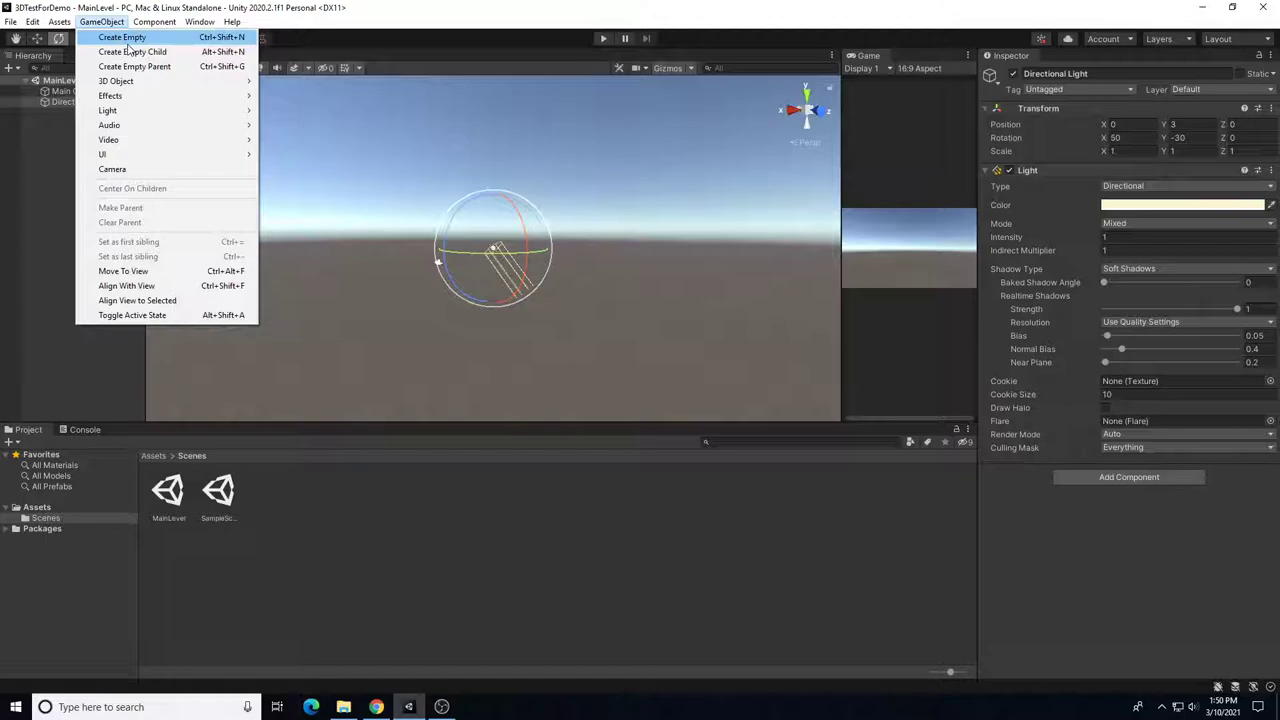
pyautogui.moveTo(160, 81)
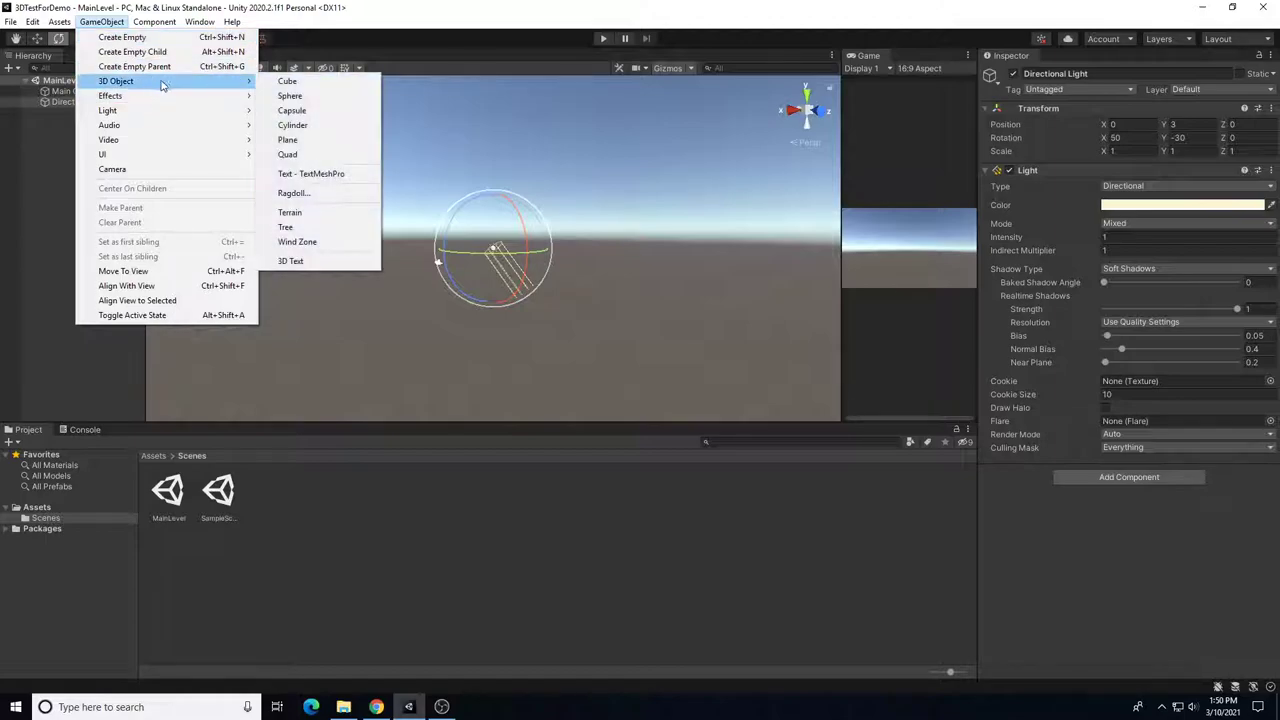
pyautogui.click(302, 84)
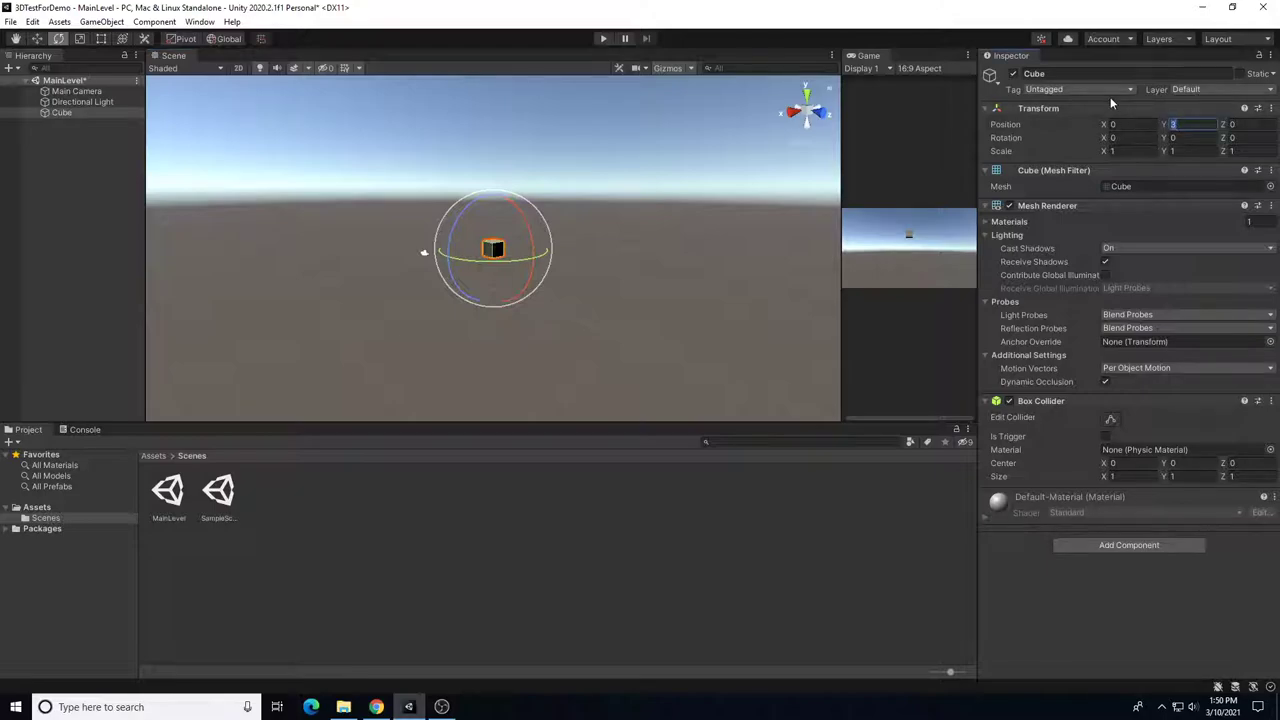
pyautogui.write('0')
pyautogui.click(1270, 108)
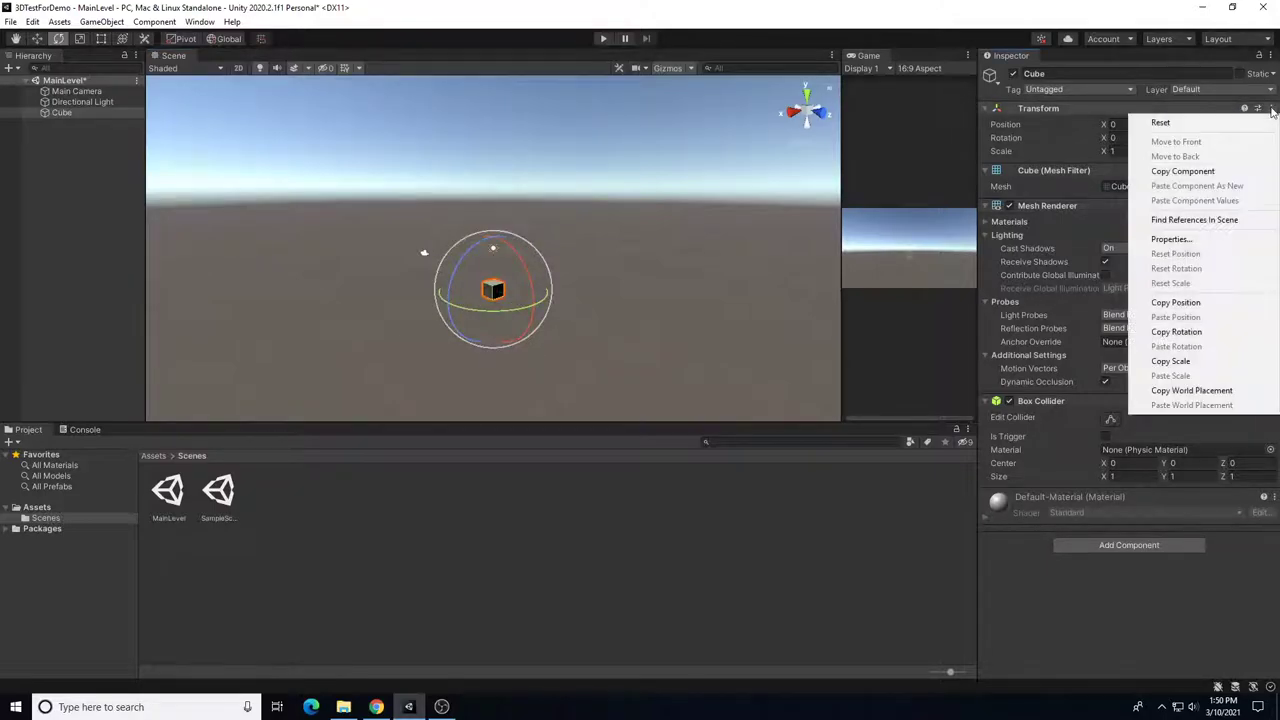
pyautogui.click(1165, 120)
# Scale the cube to 50 on X and 50 on Z to form a large flat slab.
pyautogui.keyDown('alt'); pyautogui.moveTo(715, 280); pyautogui.dragTo(718, 317); pyautogui.keyUp('alt')
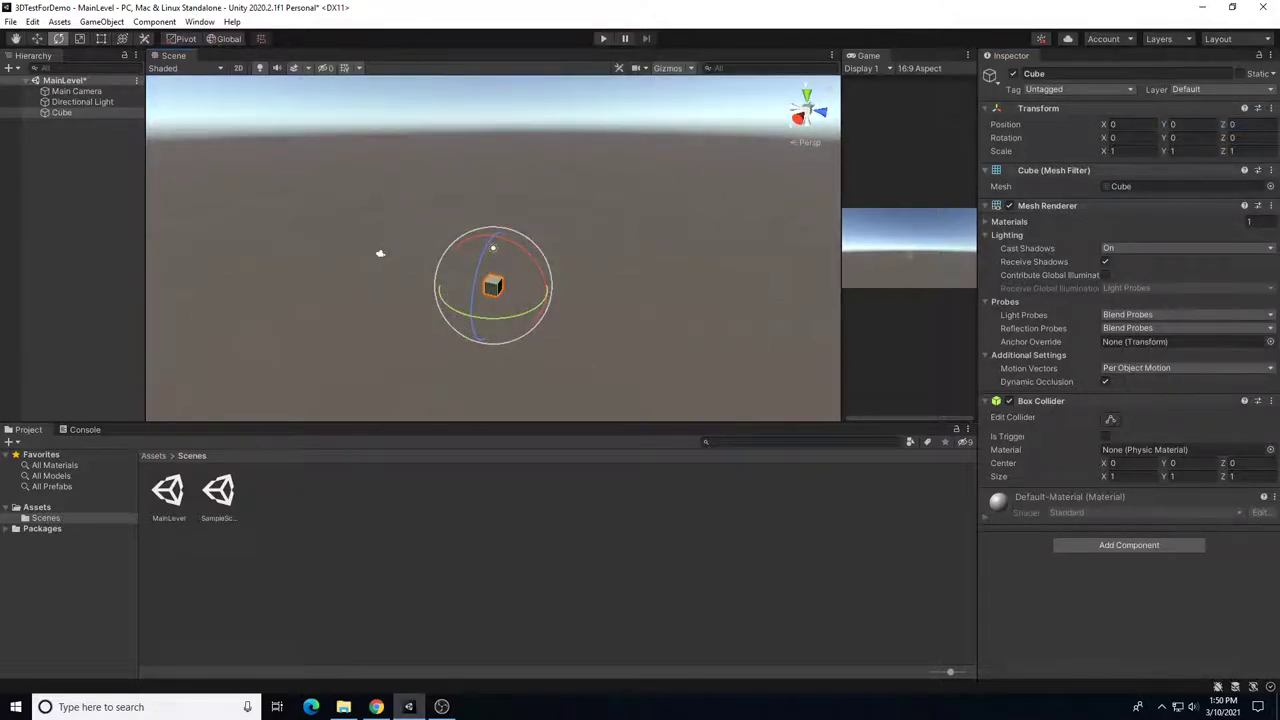
pyautogui.click(1115, 151)
pyautogui.write('50')
pyautogui.press('Tab')
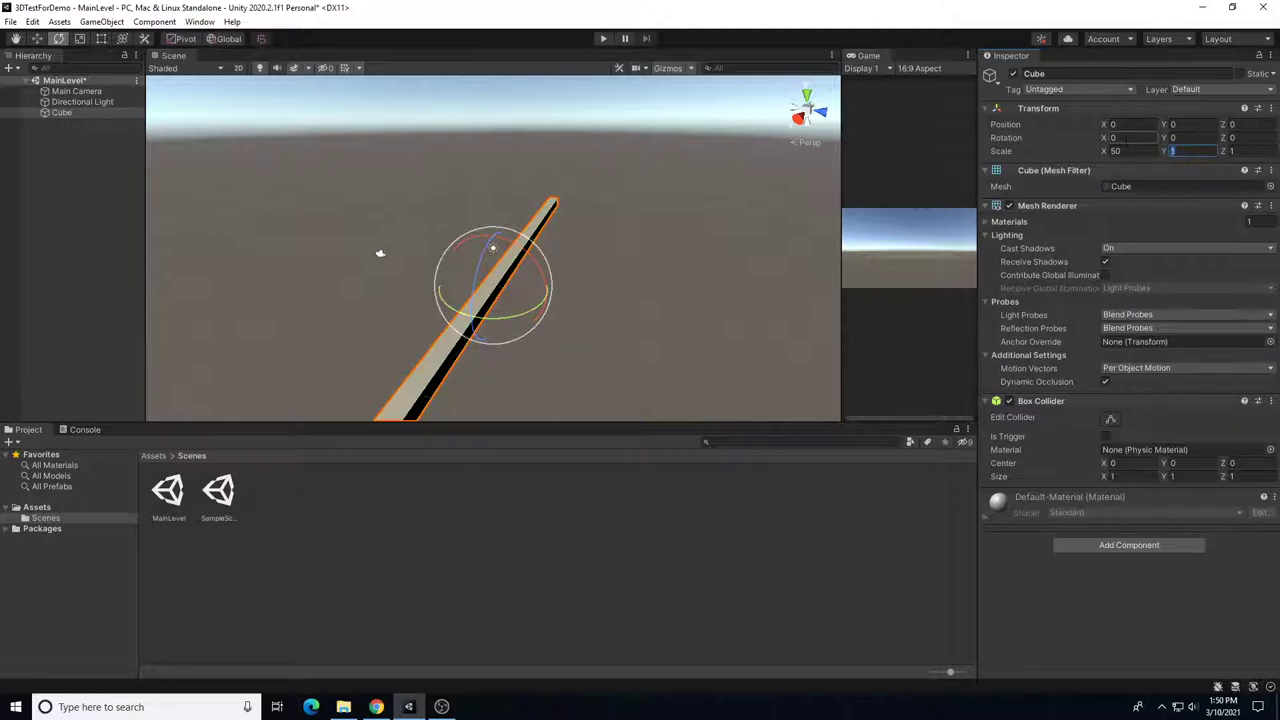
pyautogui.press('Tab')
pyautogui.write('50')
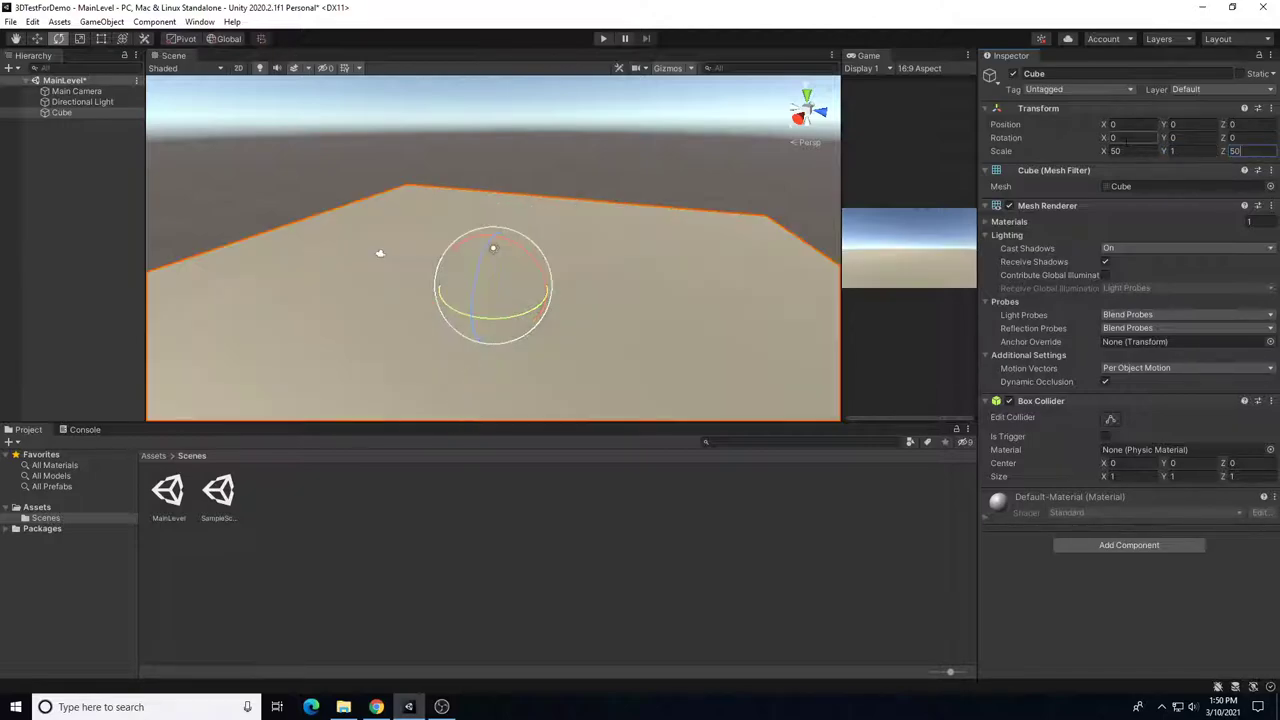
# Set the cube's Y scale to 0.5.
pyautogui.keyDown('alt'); pyautogui.moveTo(336, 138); pyautogui.dragTo(520, 282); pyautogui.keyUp('alt')
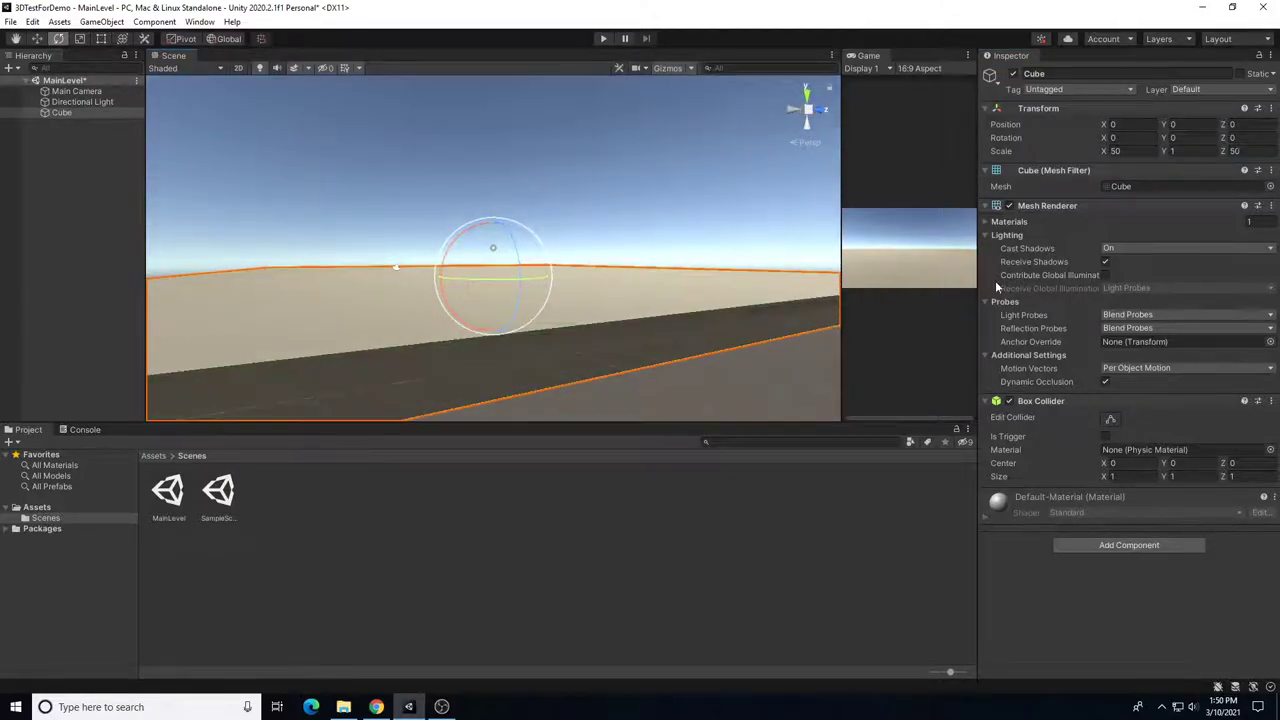
pyautogui.click(1190, 151)
pyautogui.write('5')
pyautogui.press('Return')
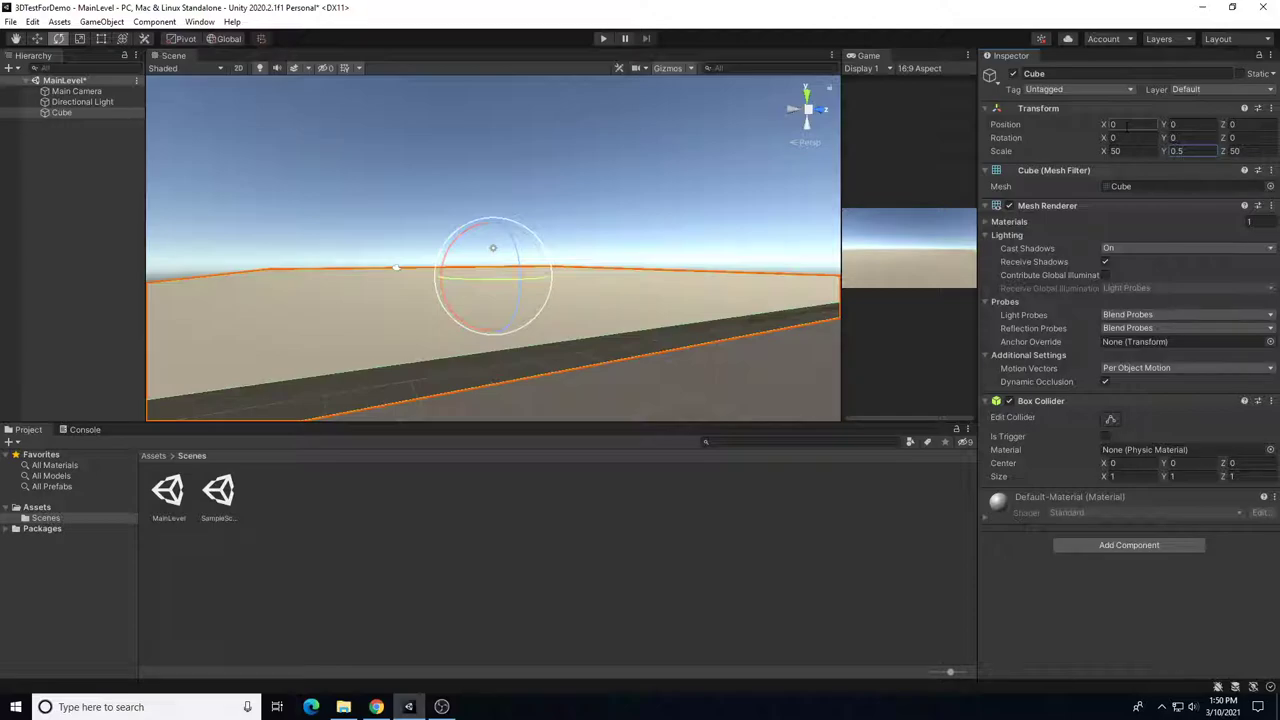
# Rename the scaled cube as Floor.
pyautogui.scroll(10, 335, 255)
pyautogui.keyDown('alt'); pyautogui.moveTo(347, 248); pyautogui.dragTo(379, 317); pyautogui.keyUp('alt')
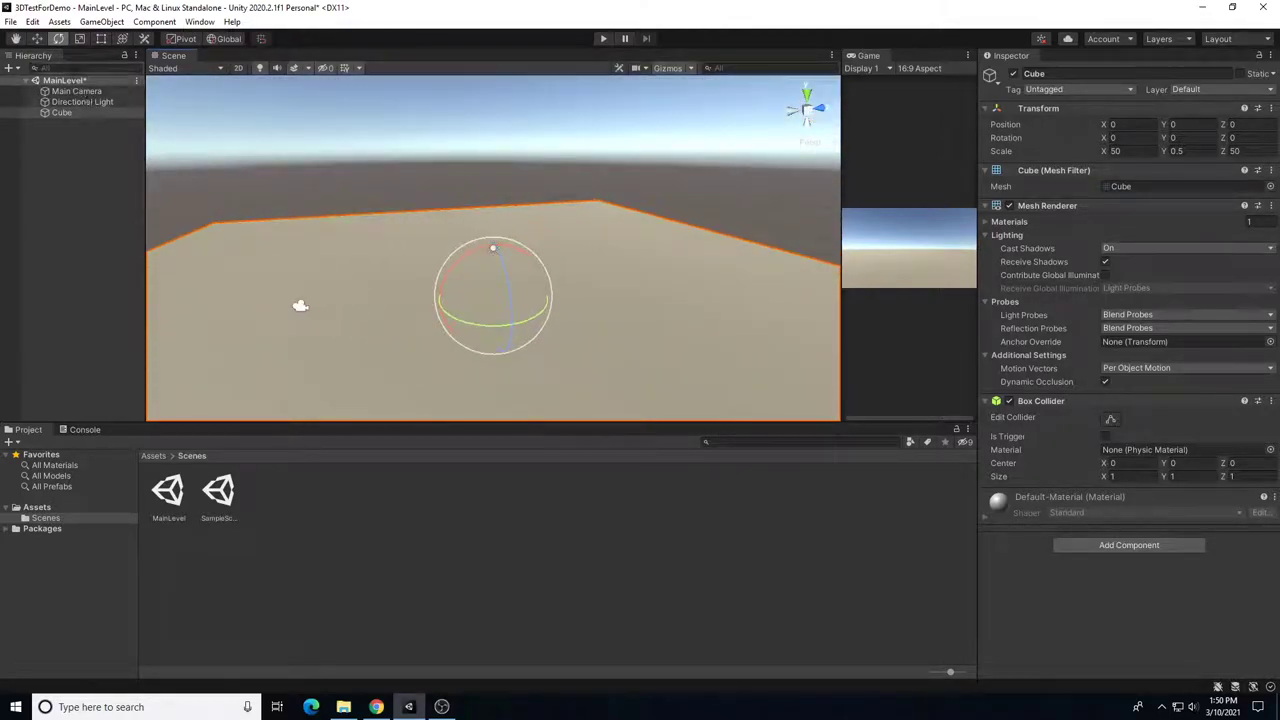
pyautogui.click(1022, 74)
pyautogui.write('Floor')
pyautogui.press('Delete')
pyautogui.press('Delete')
pyautogui.press('Delete')
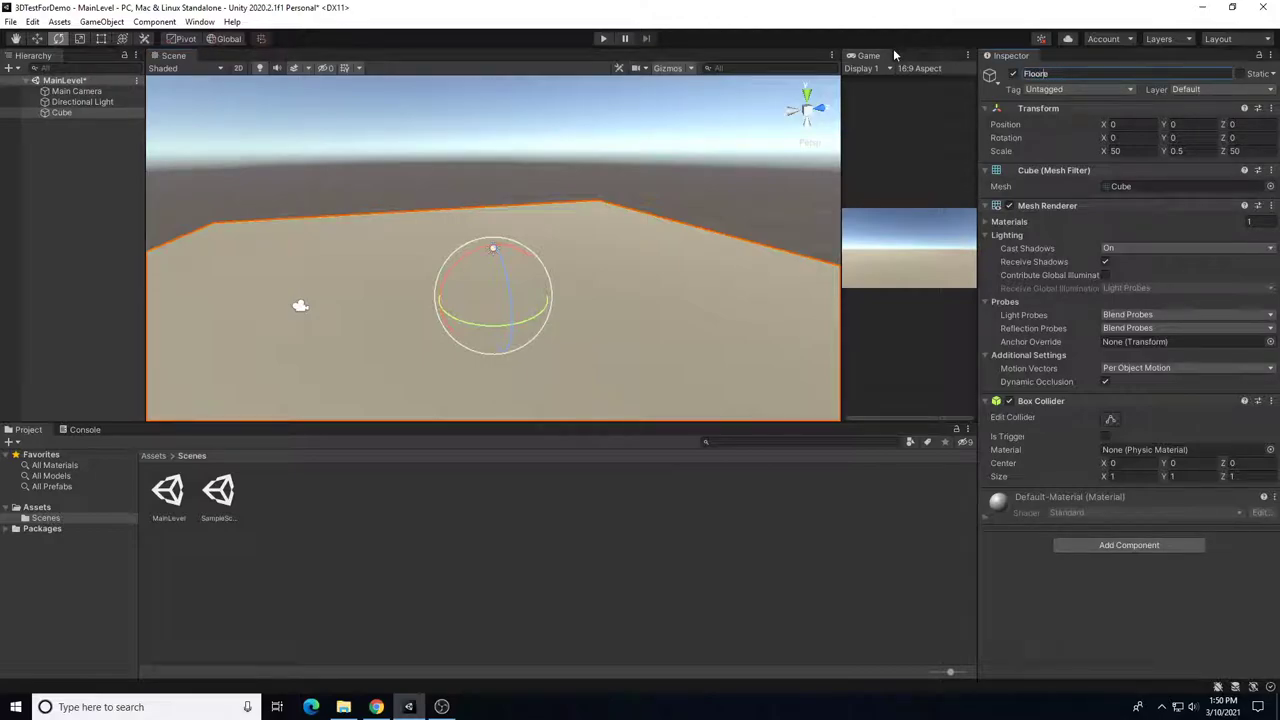
# Add a 3D Sphere to the scene and set its Y position to 1, above the floor.
pyautogui.click(101, 21)
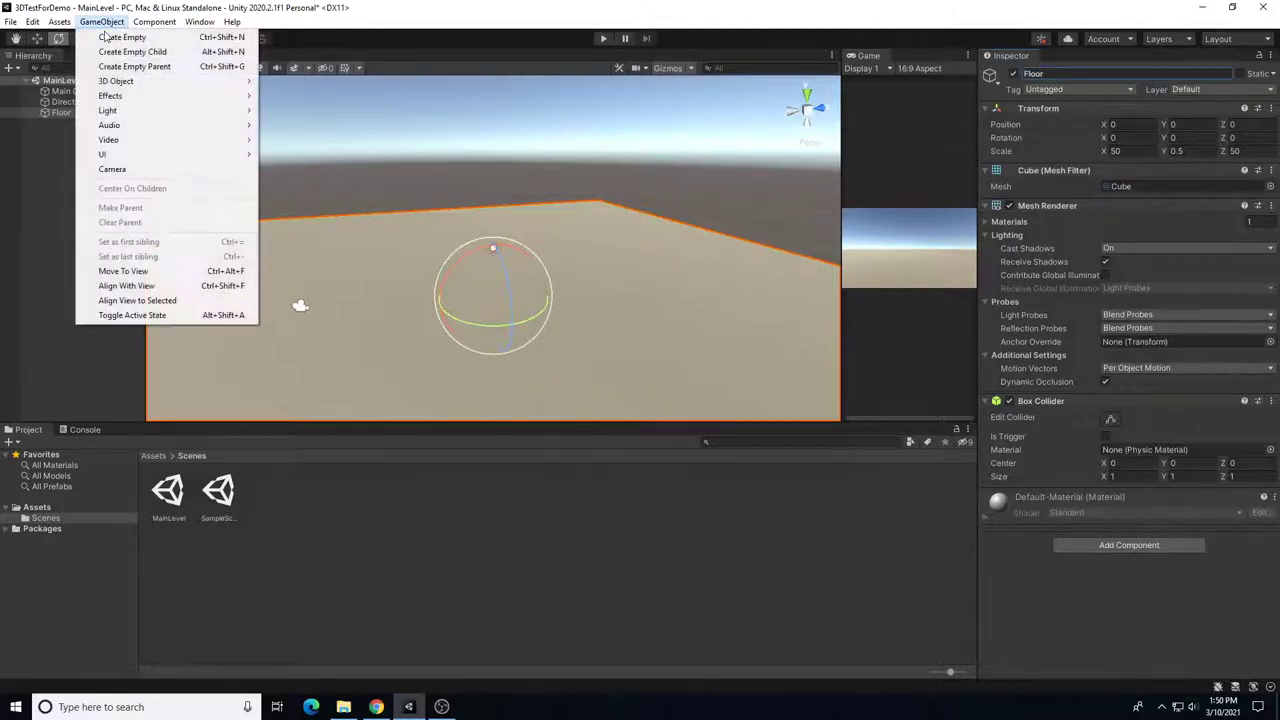
pyautogui.moveTo(128, 80)
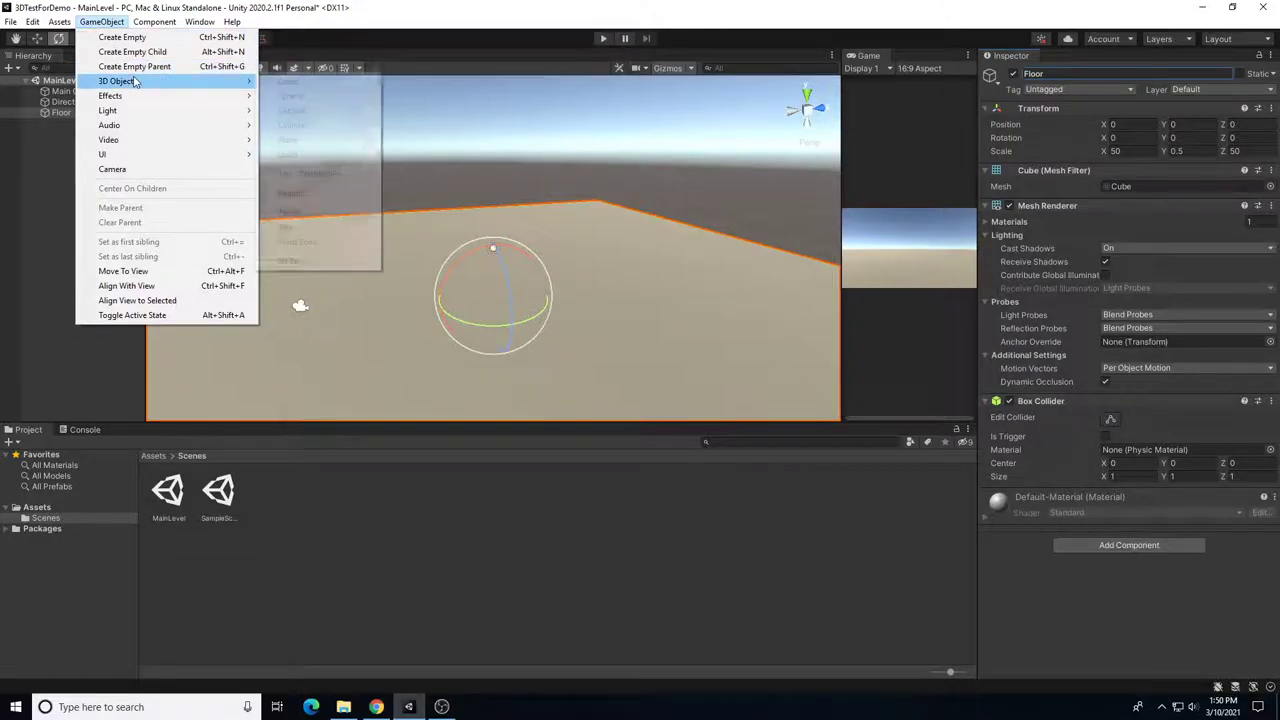
pyautogui.click(289, 96)
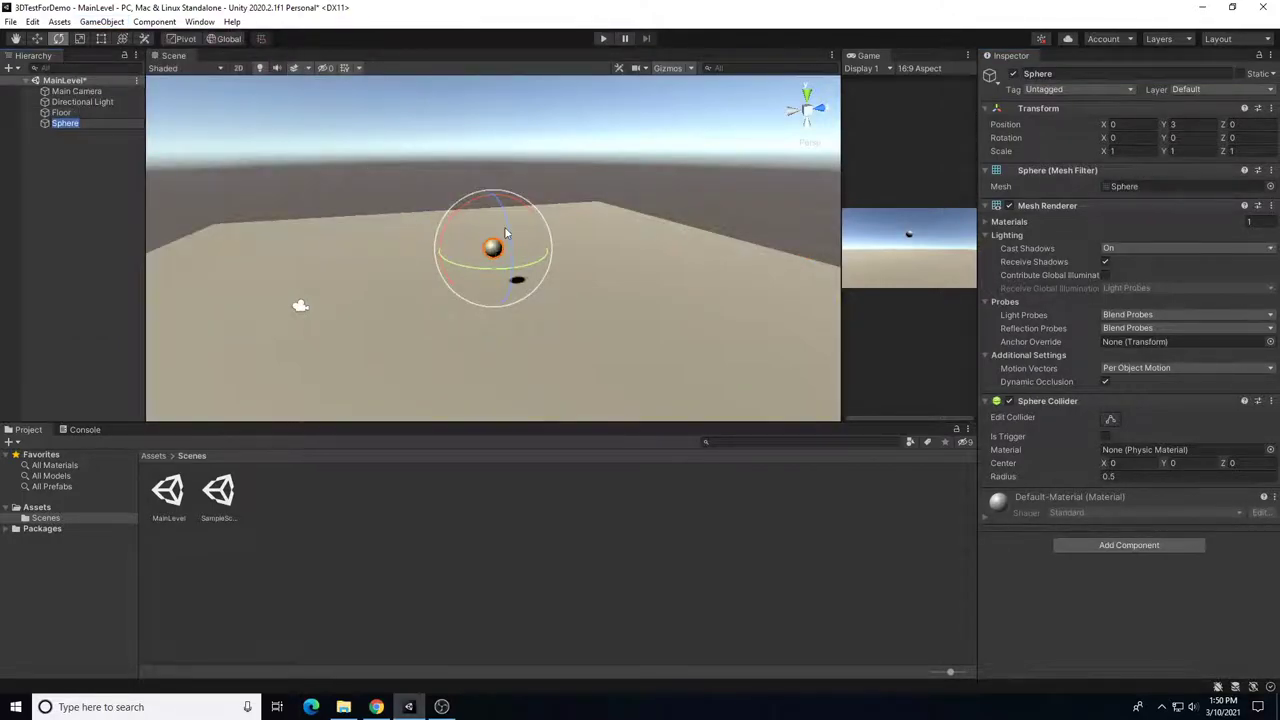
pyautogui.click(1190, 124)
pyautogui.write('0')
pyautogui.scroll(8, 452, 195)
pyautogui.moveTo(489, 263); pyautogui.dragTo(523, 338, button='right')
pyautogui.keyDown('alt'); pyautogui.moveTo(523, 338); pyautogui.dragTo(530, 185); pyautogui.keyUp('alt')
pyautogui.press('w')
pyautogui.click(1180, 124)
pyautogui.write('1')
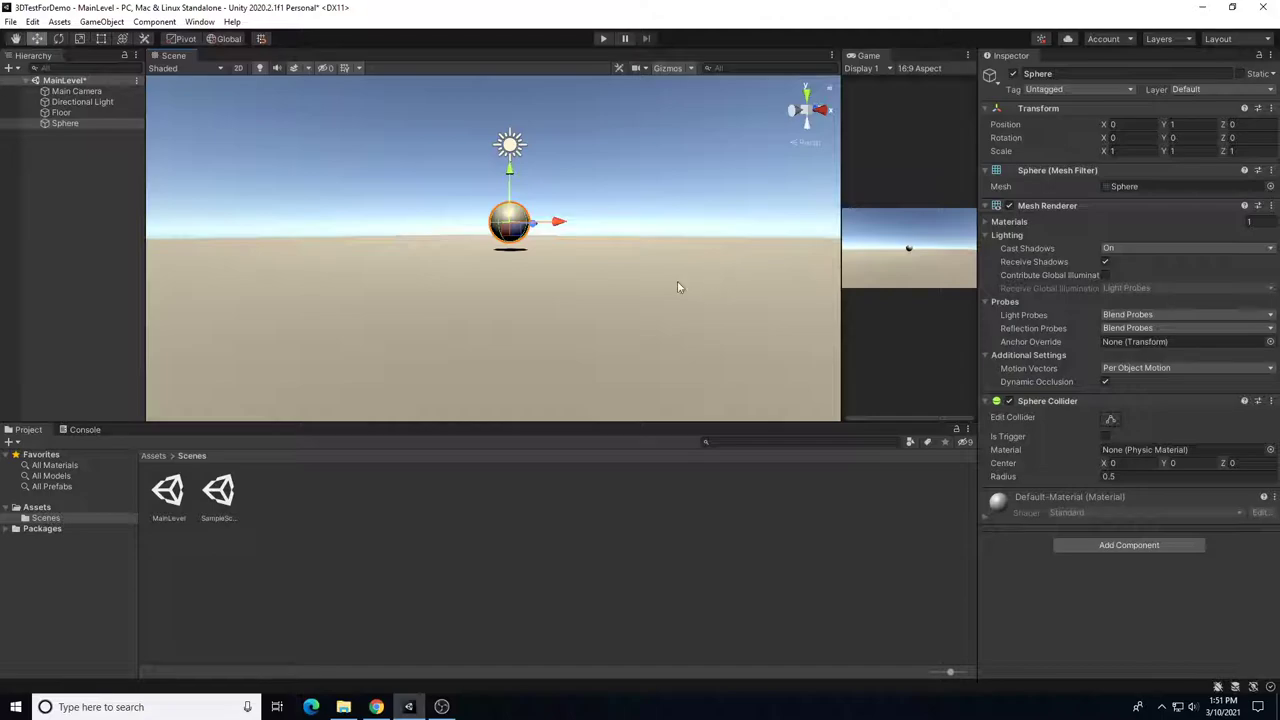
# Set the Floor object's Y scale to 1.
pyautogui.click(678, 286)
pyautogui.click(1178, 150)
pyautogui.write('1')
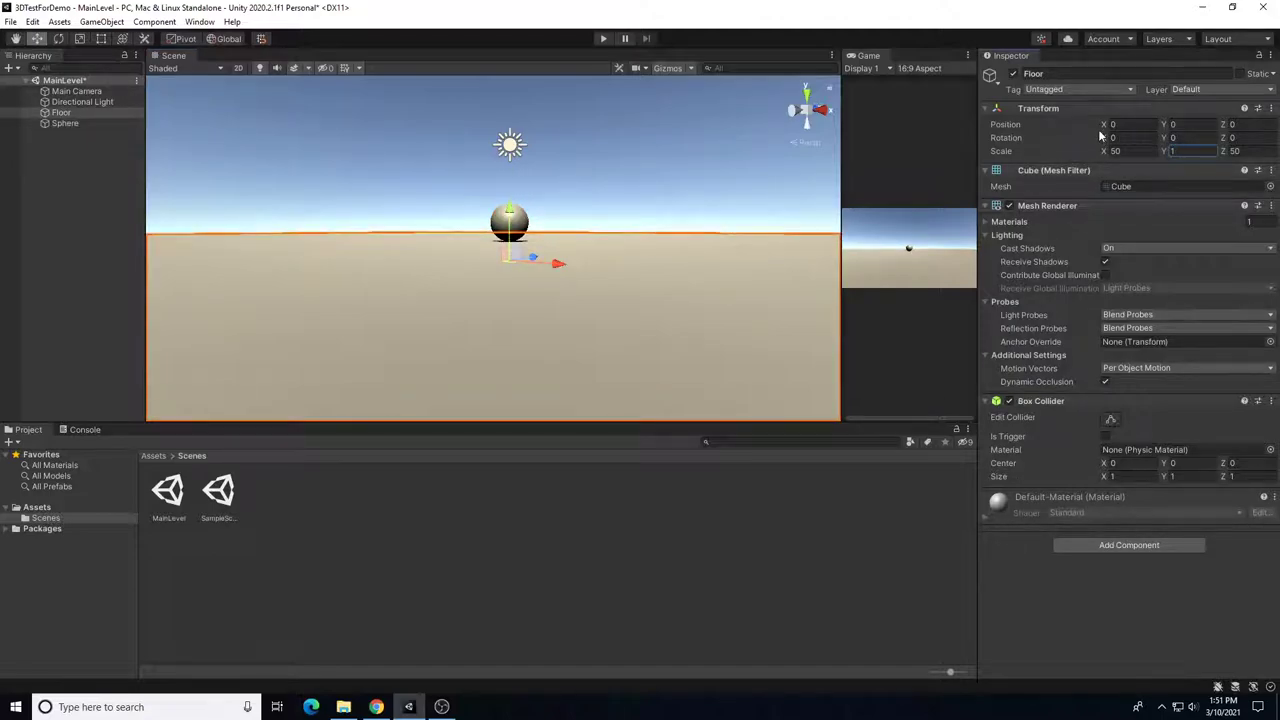
# Rename the sphere as Player.
pyautogui.click(497, 215)
pyautogui.scroll(3, 485, 247)
pyautogui.scroll(3, 485, 243)
pyautogui.scroll(-3, 500, 222)
pyautogui.keyDown('alt'); pyautogui.moveTo(500, 210); pyautogui.dragTo(380, 324); pyautogui.keyUp('alt')
pyautogui.scroll(-3, 380, 324)
pyautogui.moveTo(1119, 73); pyautogui.dragTo(923, 74)
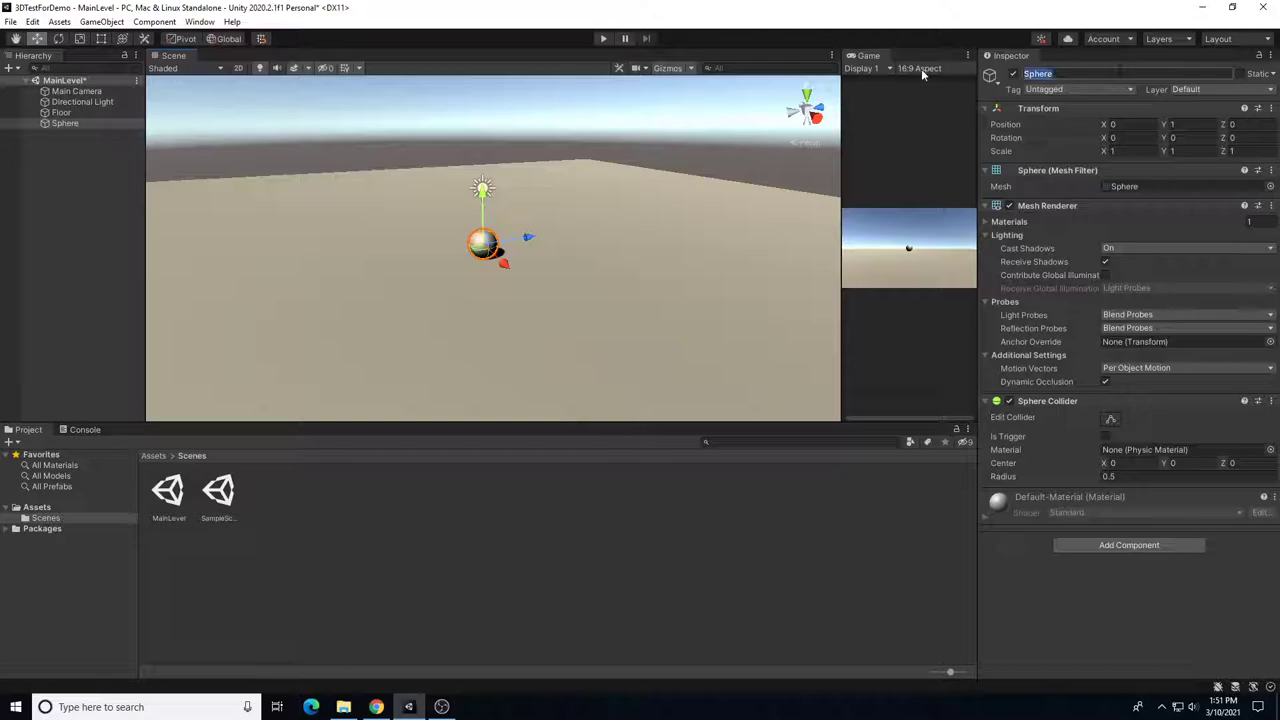
pyautogui.write('Player')
pyautogui.press('Return')
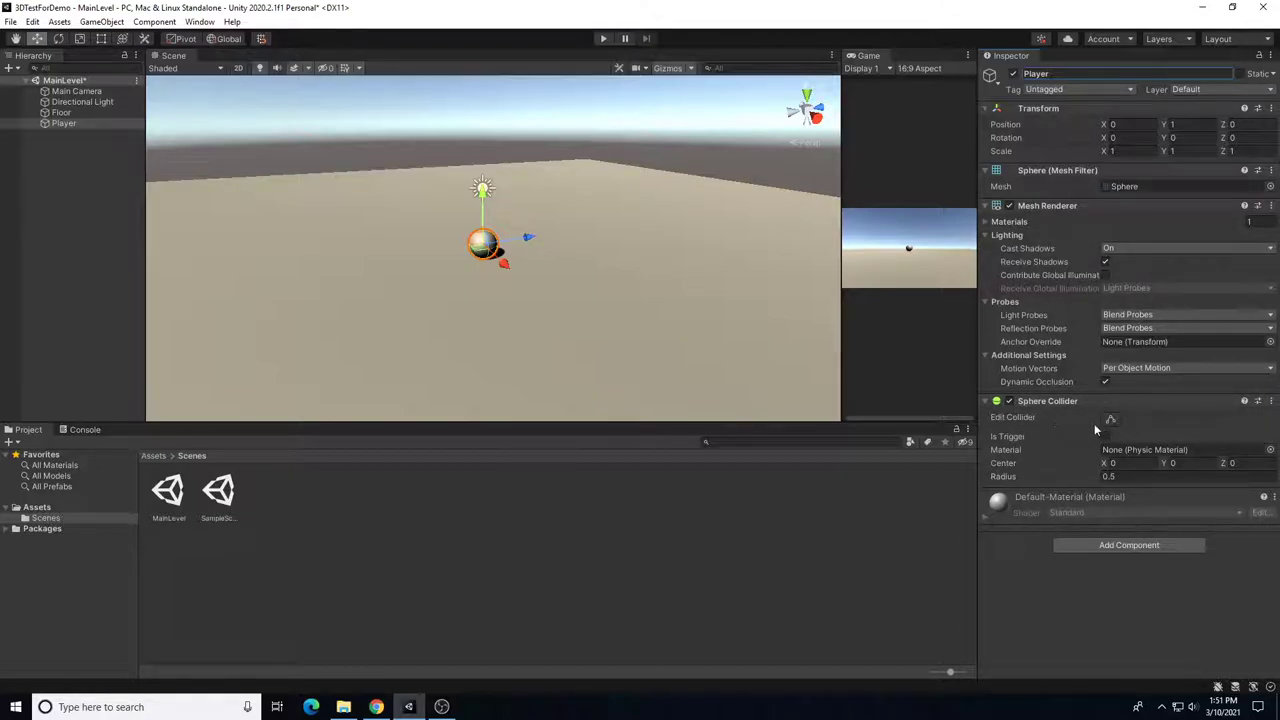
# Add a Rigidbody component to the Player sphere.
pyautogui.click(737, 280)
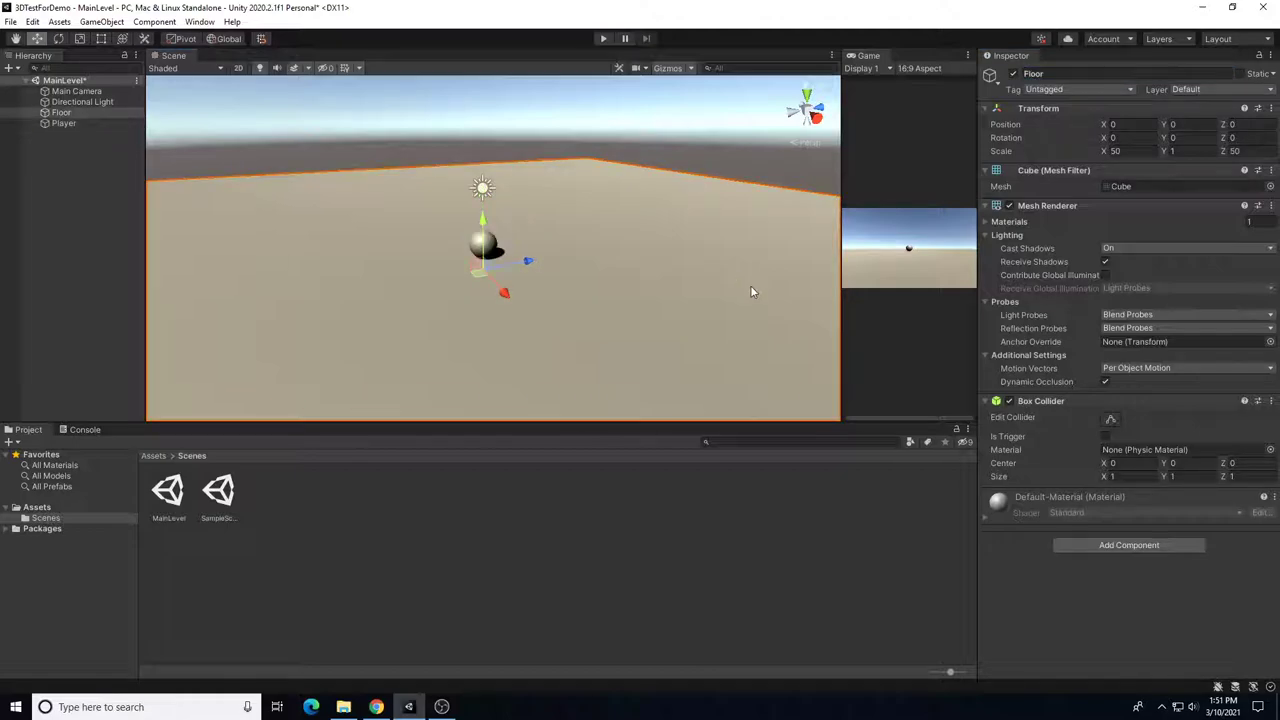
pyautogui.click(477, 244)
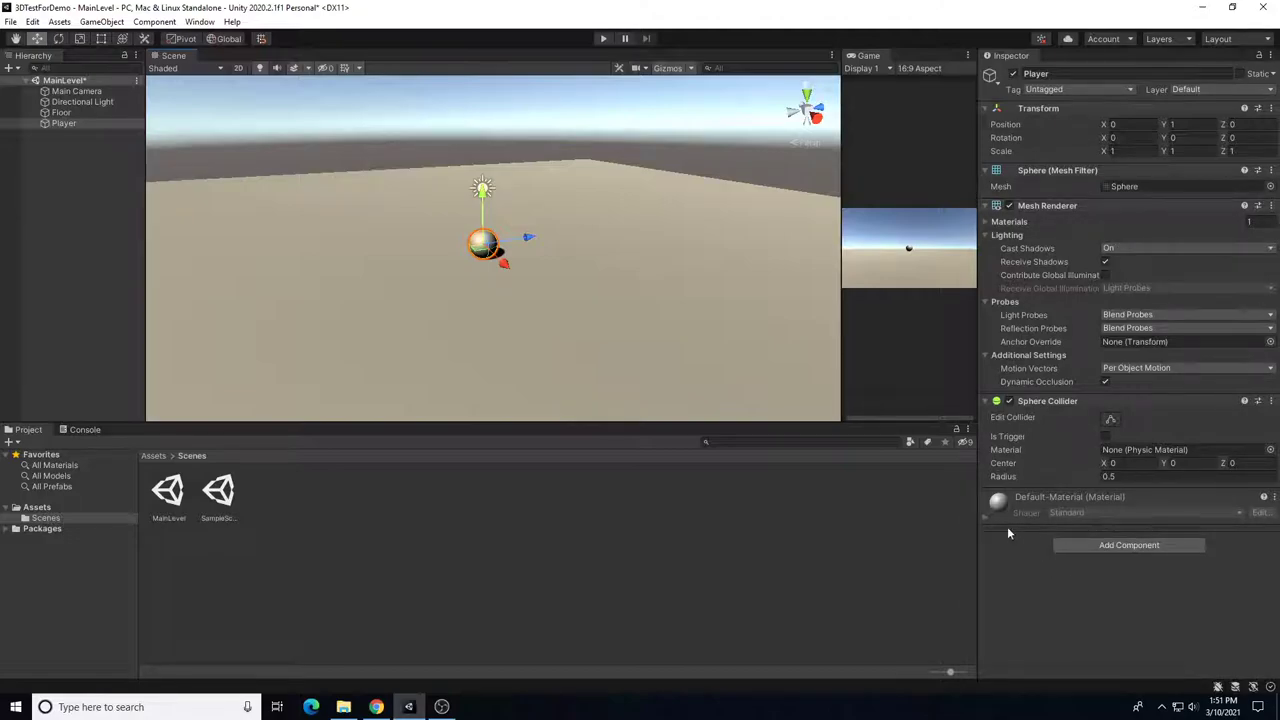
pyautogui.click(1114, 546)
pyautogui.write('rigi')
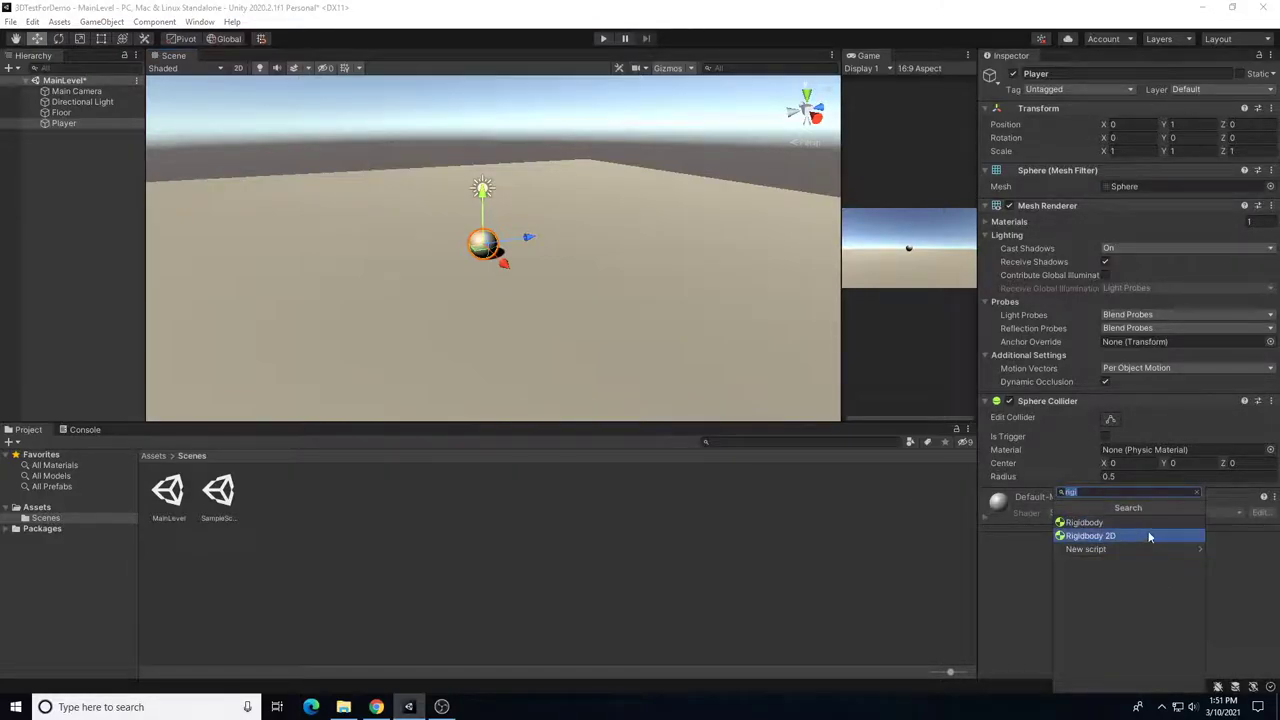
pyautogui.click(1094, 524)
pyautogui.scroll(-1, 1088, 527)
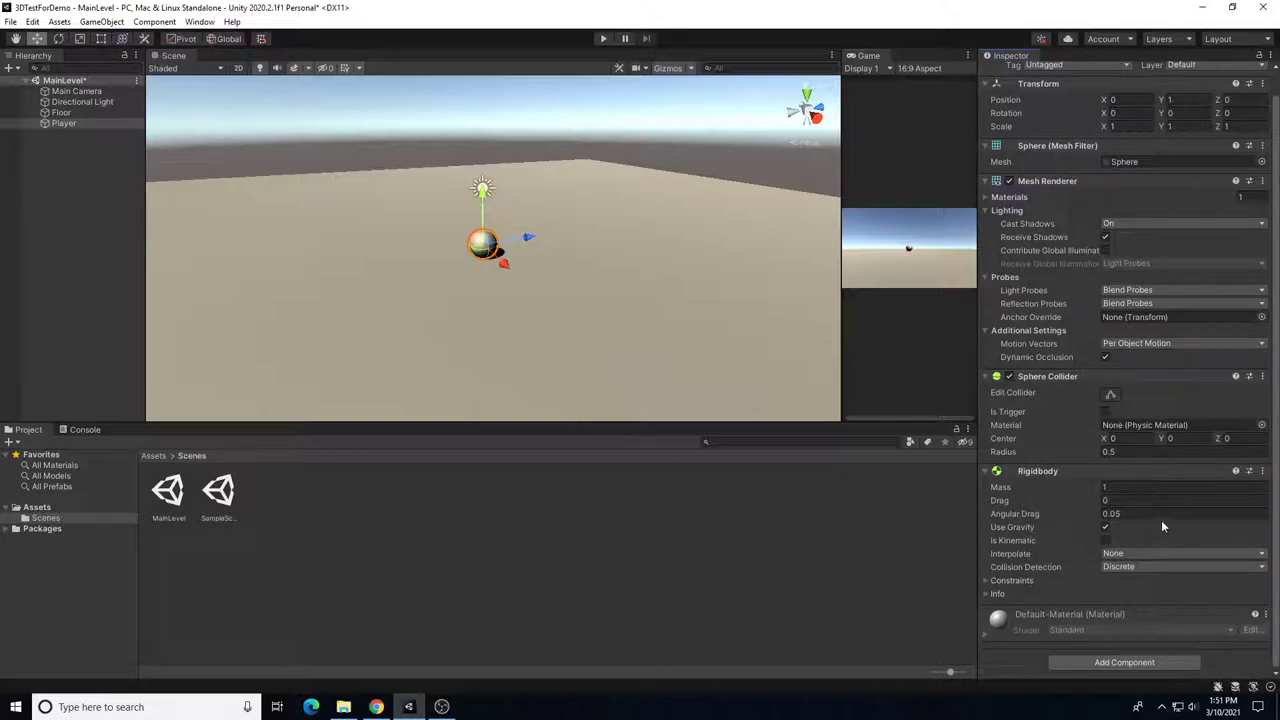
# Review the Physics settings, including gravity, in the Project Settings and close the window.
pyautogui.click(11, 21)
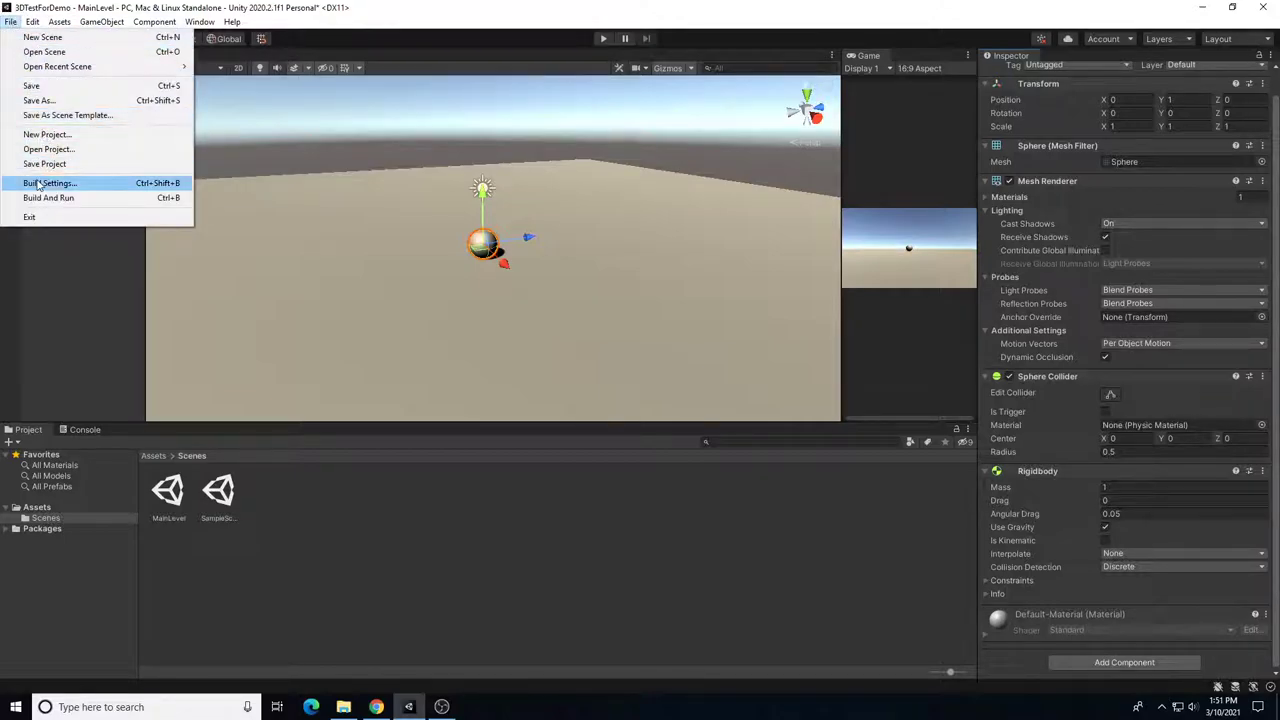
pyautogui.moveTo(32, 21)
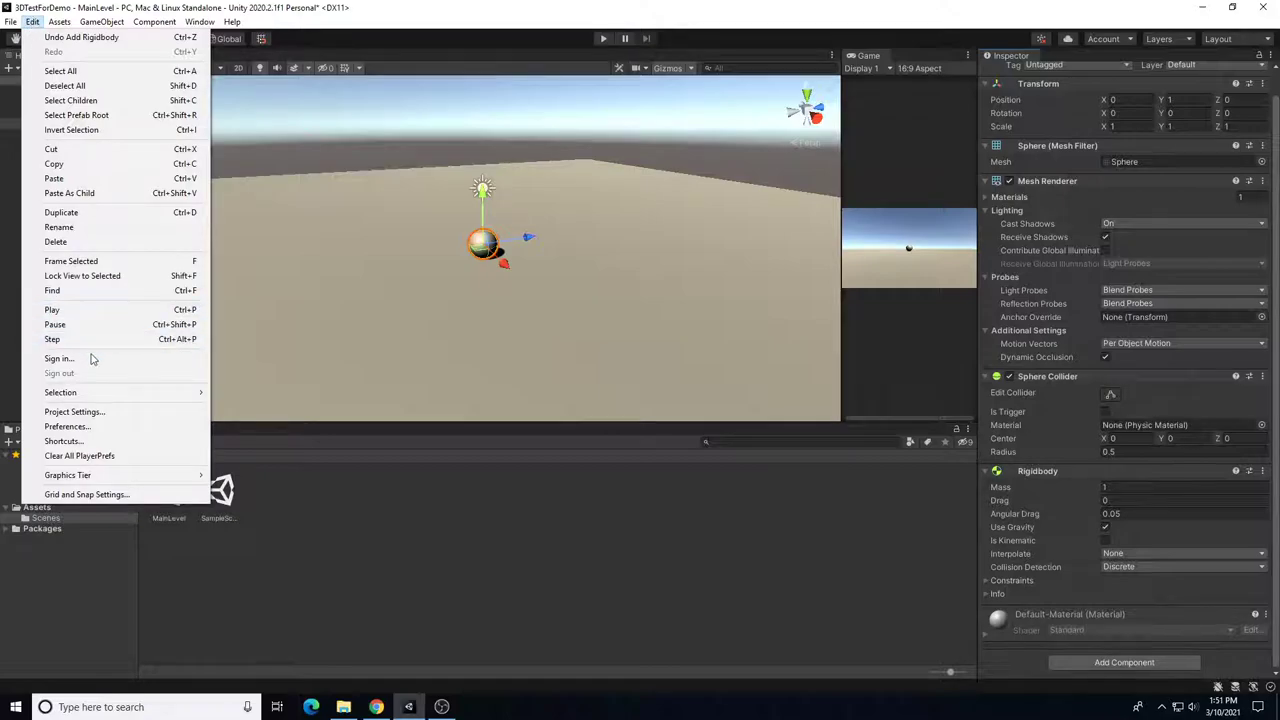
pyautogui.click(80, 412)
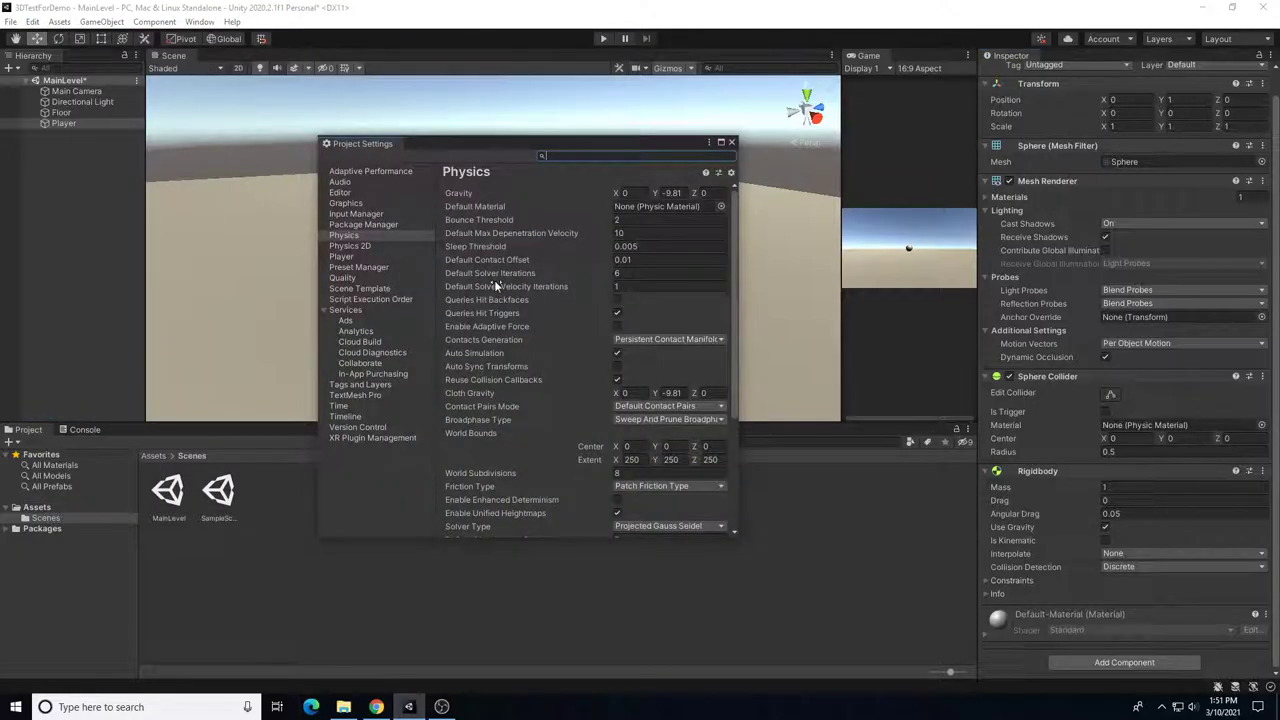
pyautogui.click(351, 236)
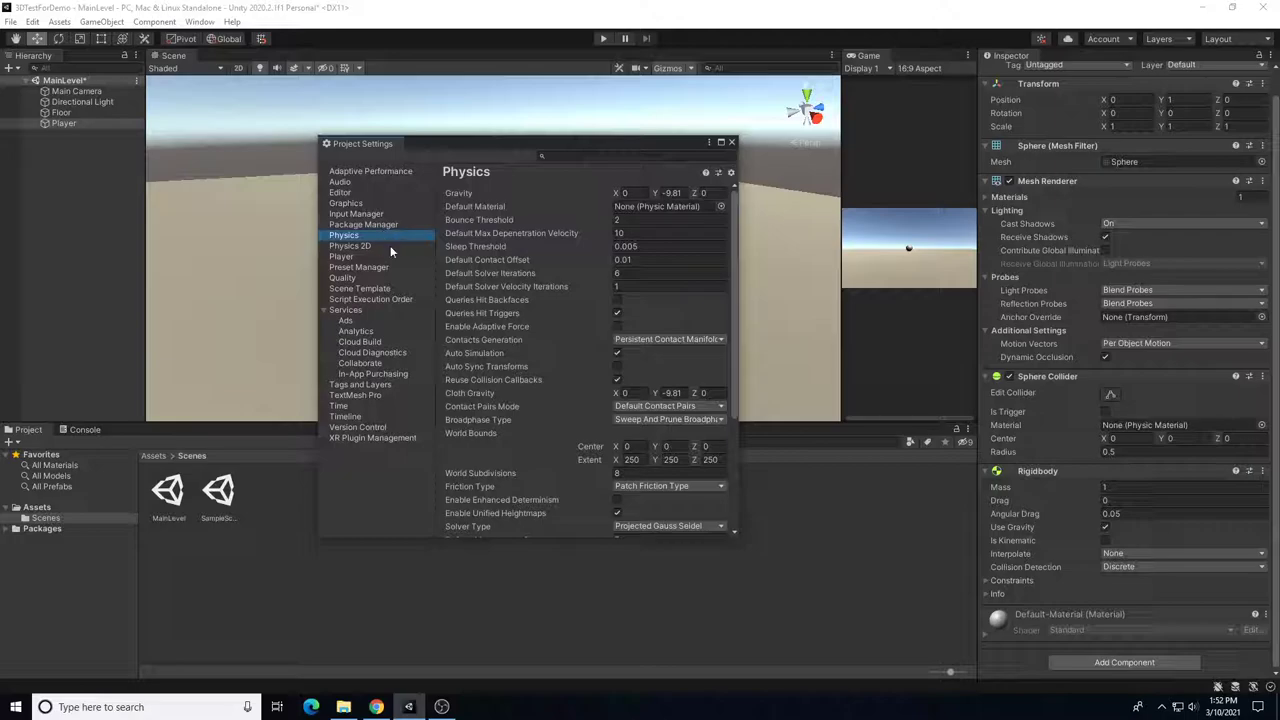
pyautogui.click(732, 143)
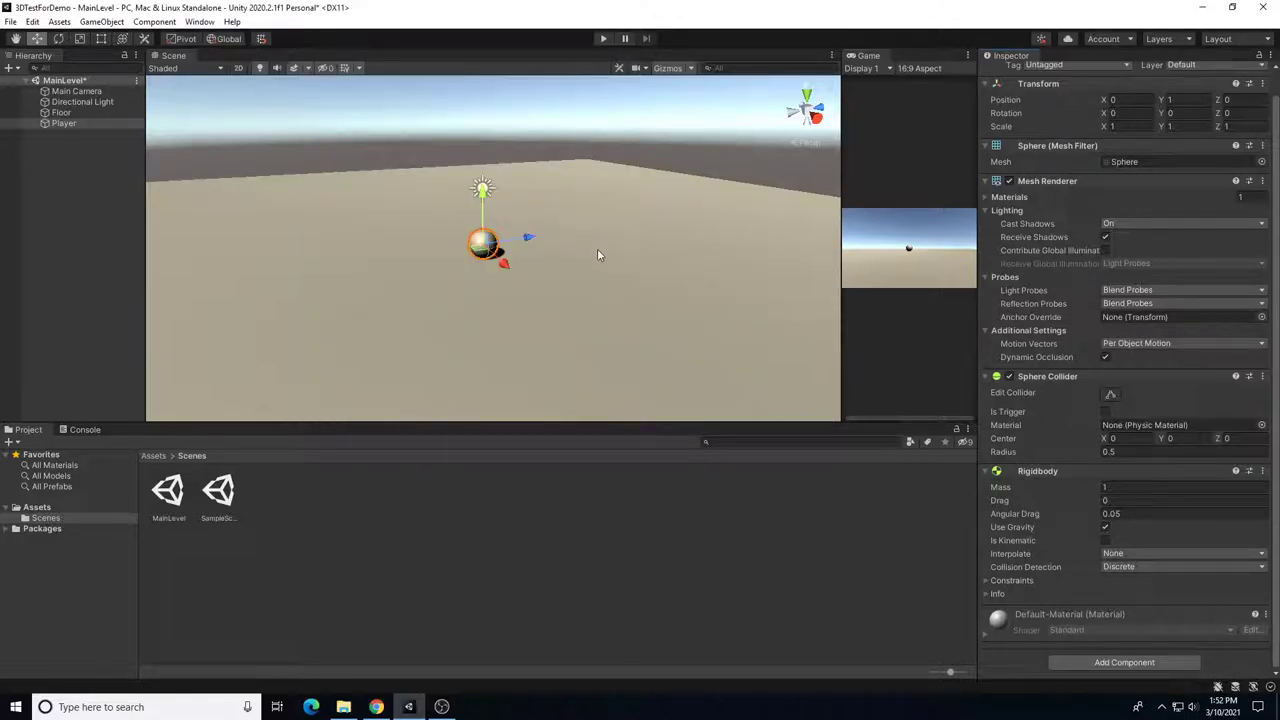
pyautogui.moveTo(606, 254)
pyautogui.mouseDown(button='right')
pyautogui.moveTo(623, 229)
pyautogui.moveTo(723, 243)
pyautogui.moveTo(586, 243)
pyautogui.moveTo(583, 257)
pyautogui.mouseUp(button='right')
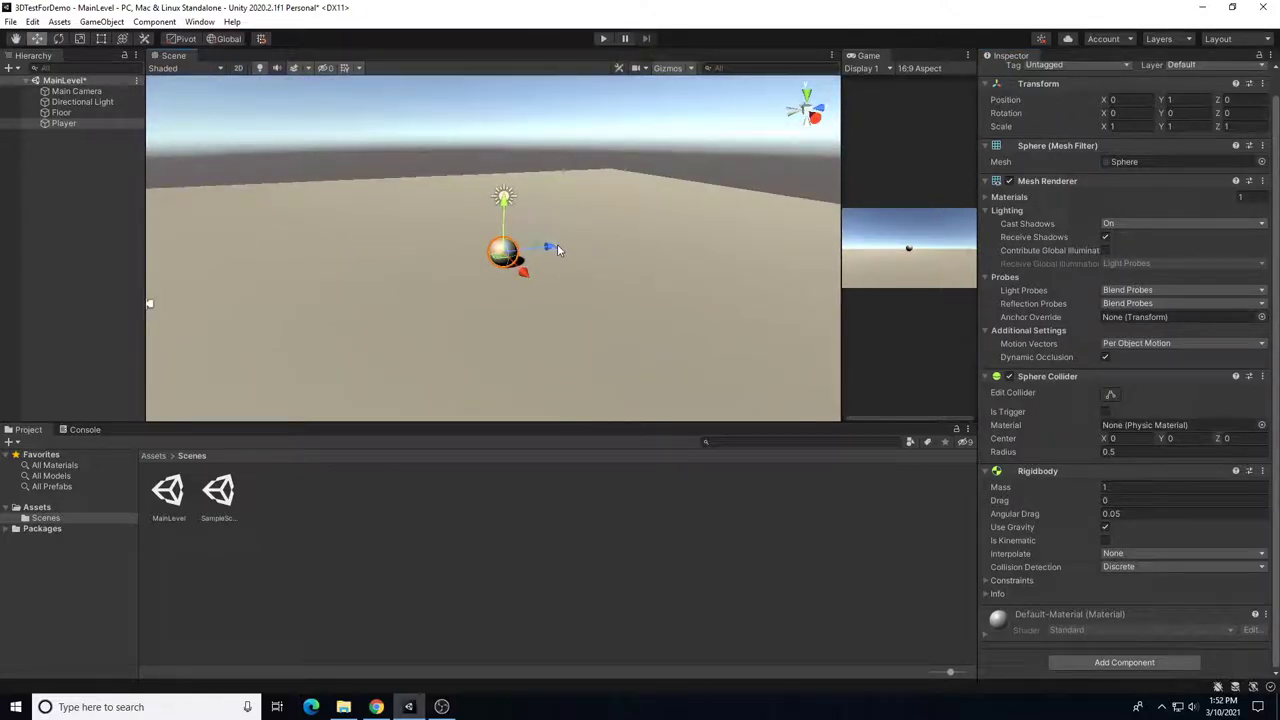
pyautogui.click(599, 232)
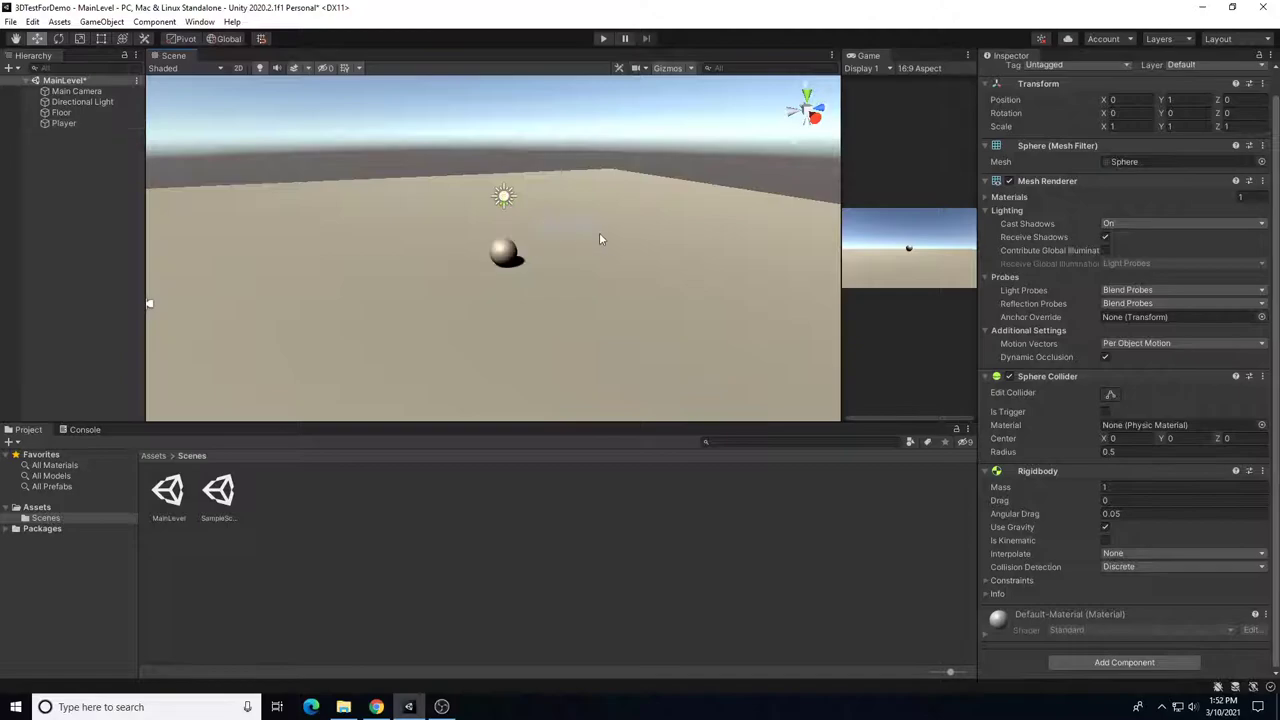
pyautogui.click(503, 256)
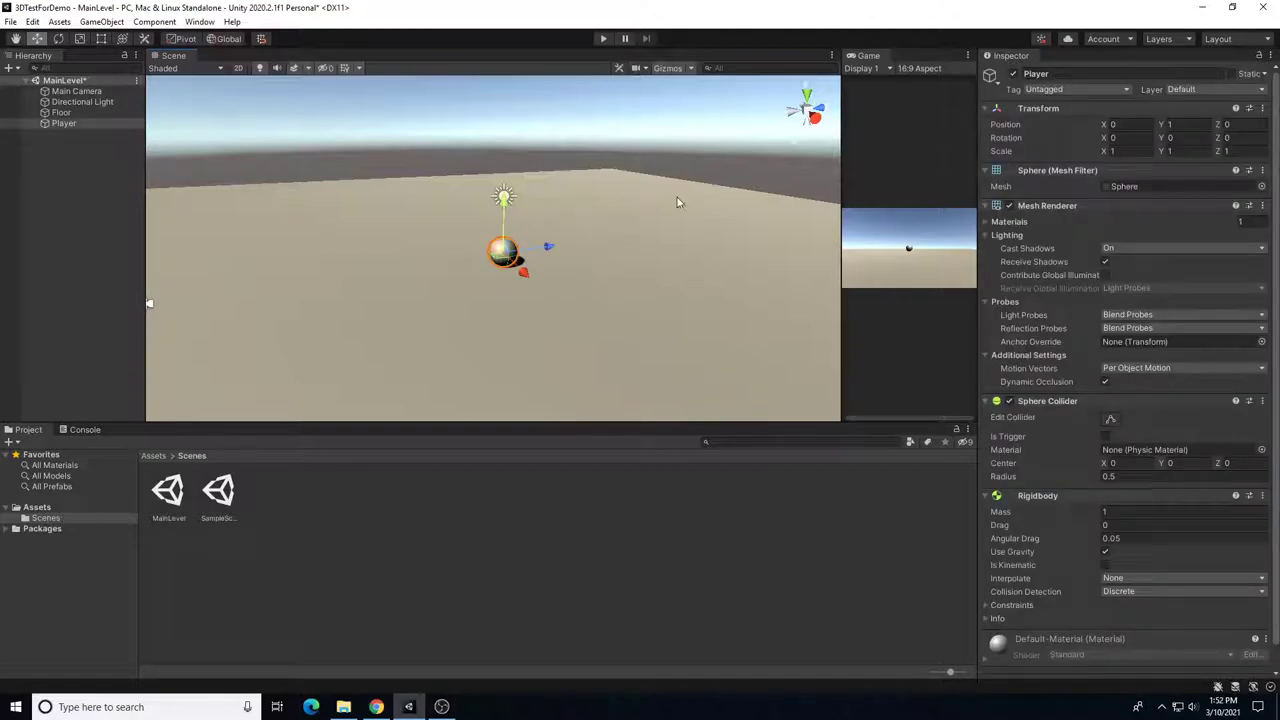
pyautogui.moveTo(691, 277); pyautogui.dragTo(459, 185)
pyautogui.moveTo(459, 185); pyautogui.dragTo(592, 183, button='middle')
pyautogui.moveTo(592, 183); pyautogui.dragTo(503, 160, button='right')
pyautogui.keyDown('alt'); pyautogui.moveTo(503, 160); pyautogui.dragTo(537, 200); pyautogui.keyUp('alt')
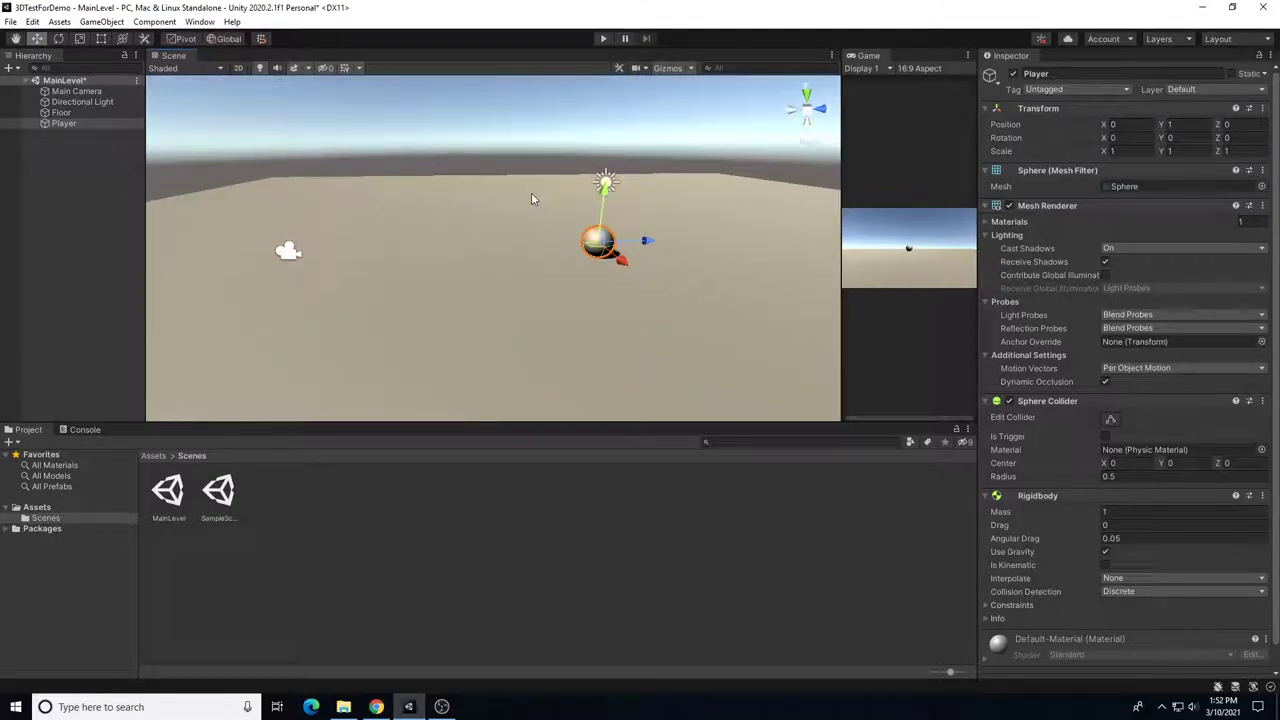
# Examine the Player sphere on the floor in the Scene view from different angles and distances.
pyautogui.keyDown('alt'); pyautogui.moveTo(575, 232); pyautogui.dragTo(629, 277); pyautogui.keyUp('alt')
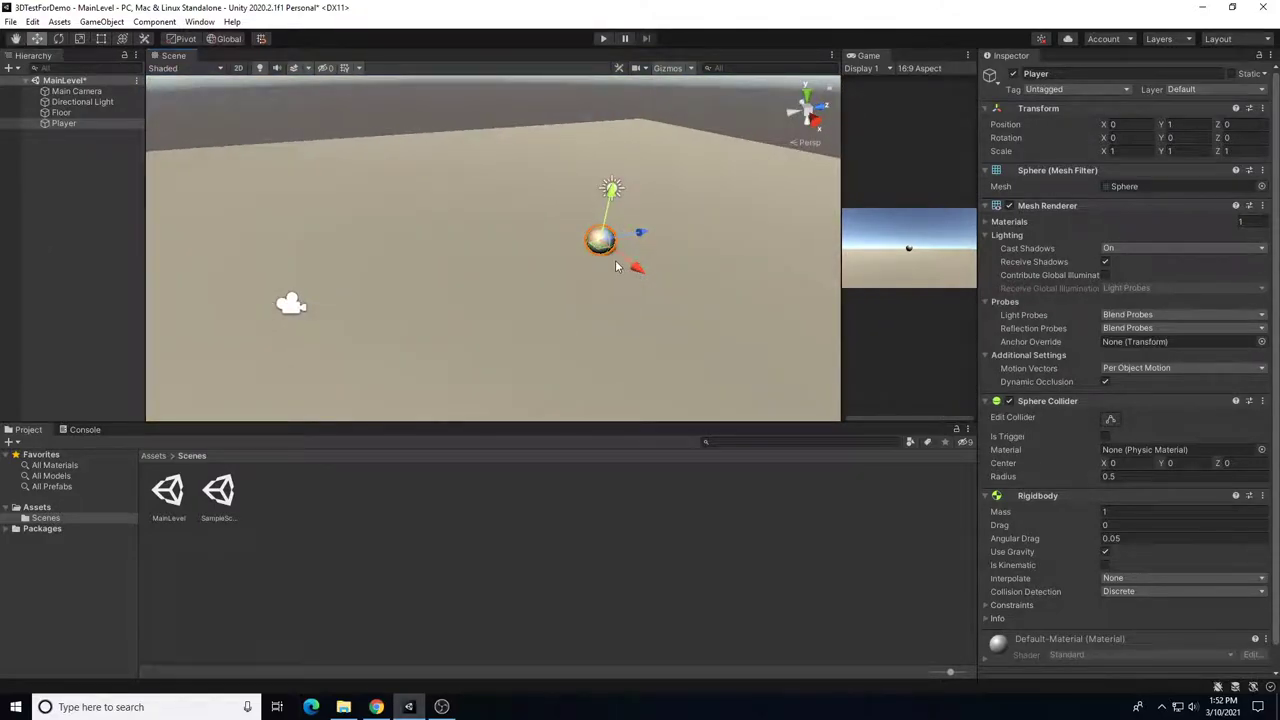
pyautogui.moveTo(618, 241)
pyautogui.keyDown('alt'); pyautogui.mouseDown(button='middle')
pyautogui.moveTo(416, 288)
pyautogui.moveTo(606, 239)
pyautogui.mouseUp(button='middle'); pyautogui.keyUp('alt')
pyautogui.moveTo(605, 238); pyautogui.dragTo(565, 230)
pyautogui.keyDown('alt'); pyautogui.moveTo(569, 214); pyautogui.dragTo(648, 421, button='right'); pyautogui.keyUp('alt')
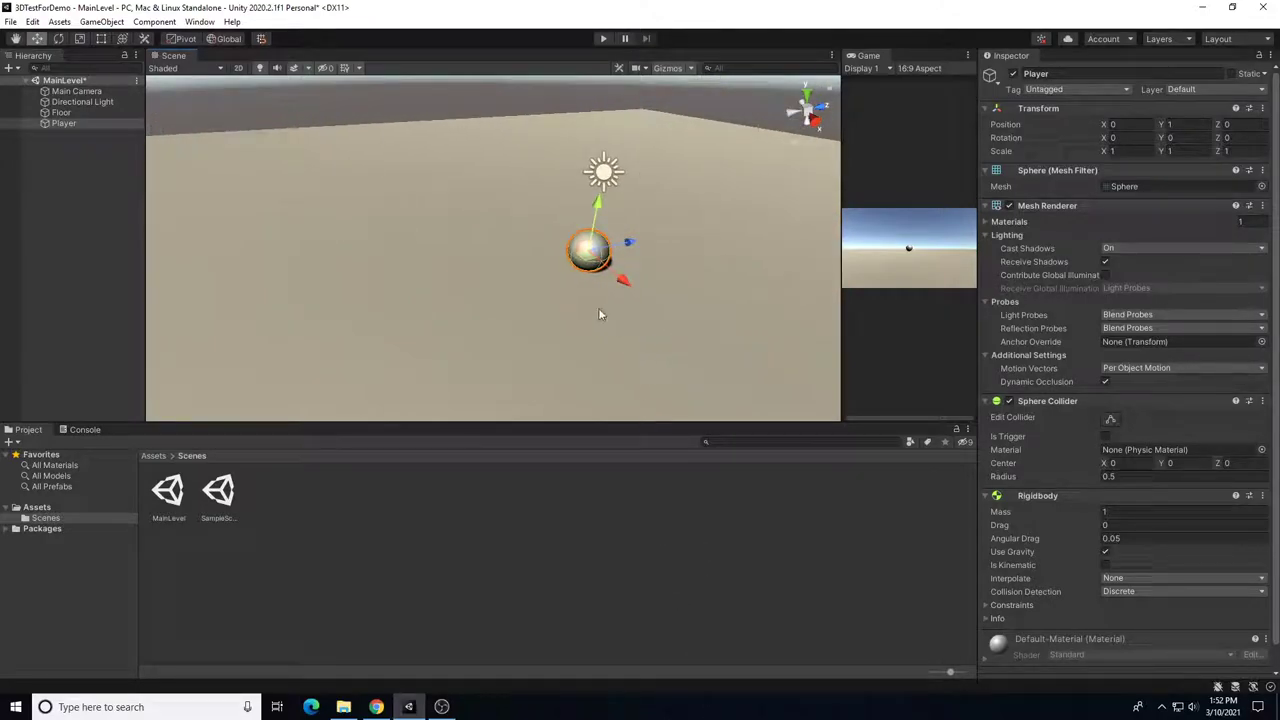
pyautogui.scroll(-5, 600, 312)
pyautogui.scroll(8, 604, 282)
pyautogui.scroll(5, 617, 301)
pyautogui.scroll(-5, 617, 301)
pyautogui.scroll(-3, 625, 315)
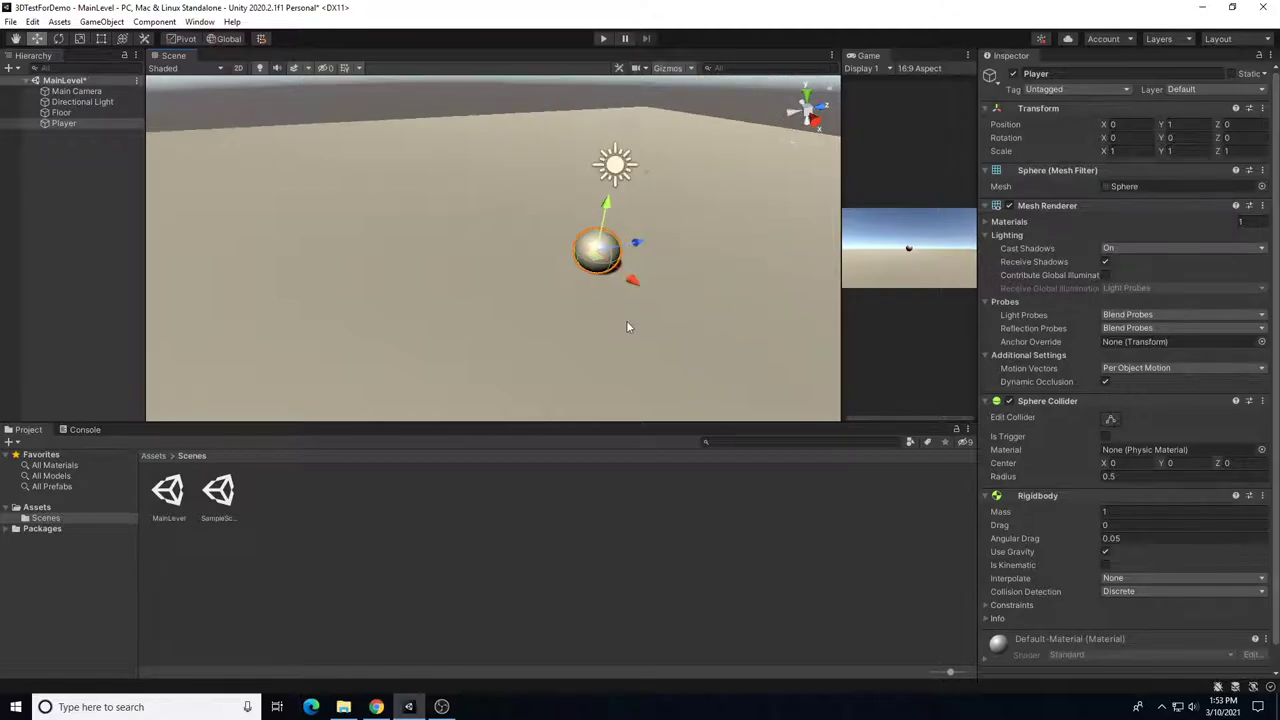
pyautogui.scroll(2, 626, 321)
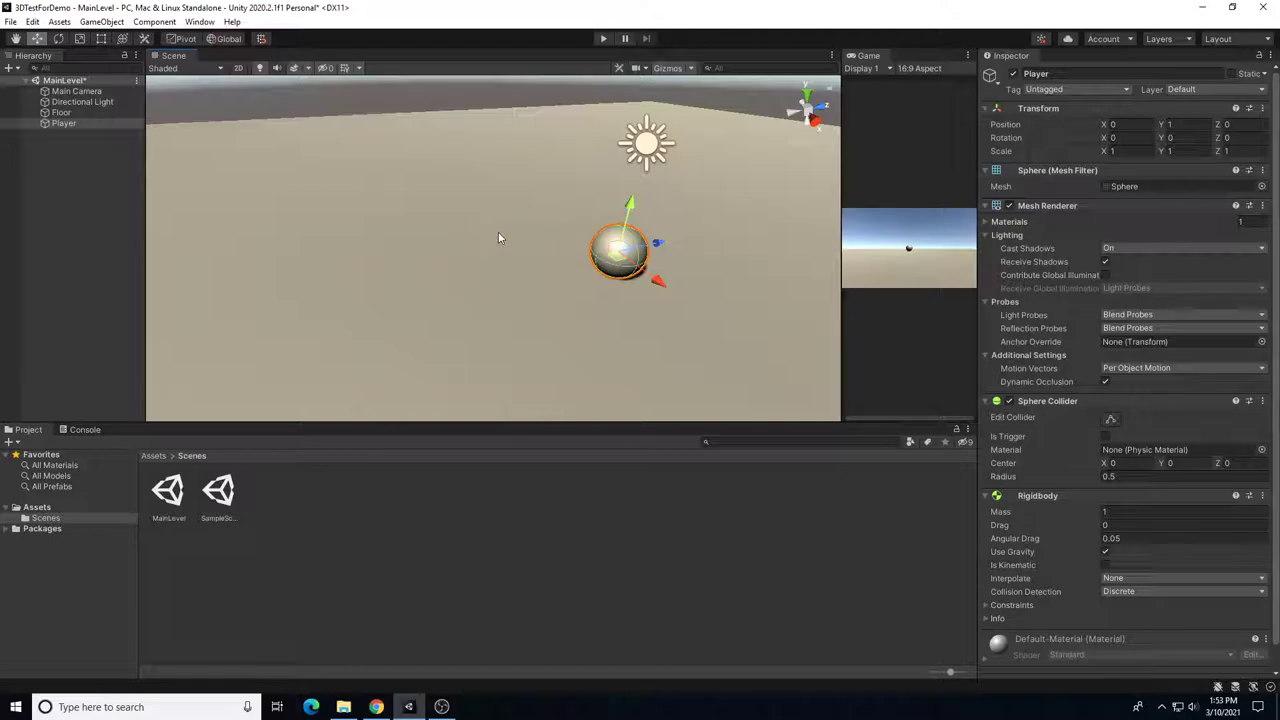
pyautogui.moveTo(517, 208); pyautogui.dragTo(563, 150, button='right')
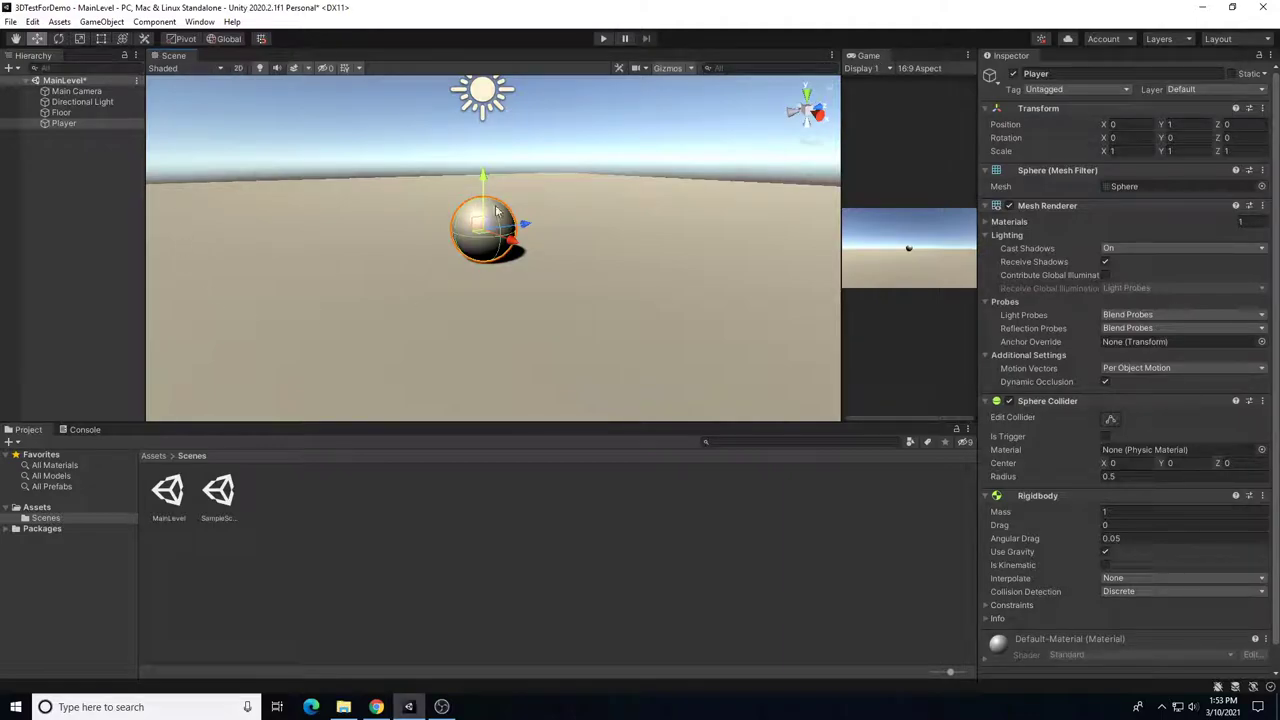
# Try docking the Game view as a tab alongside the Scene view and return it to a narrow pane beside the scene.
pyautogui.moveTo(866, 61); pyautogui.dragTo(224, 57)
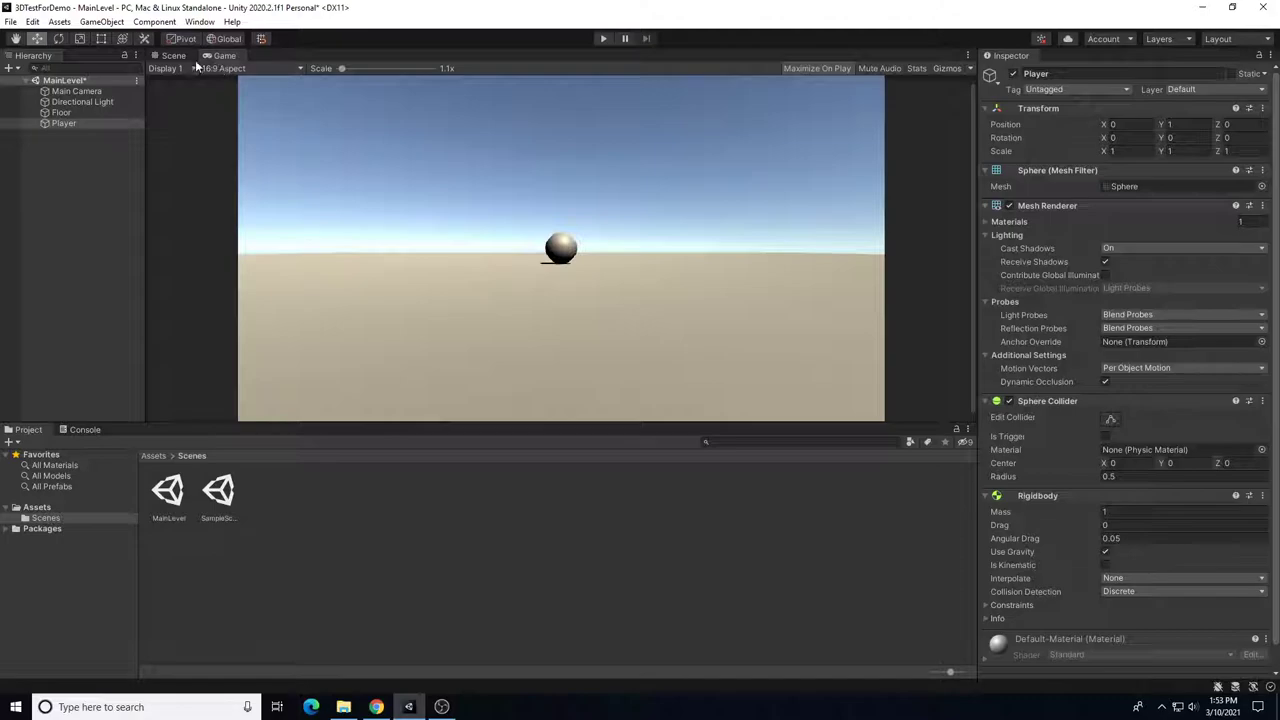
pyautogui.click(172, 56)
pyautogui.click(222, 56)
pyautogui.moveTo(222, 57); pyautogui.dragTo(830, 267)
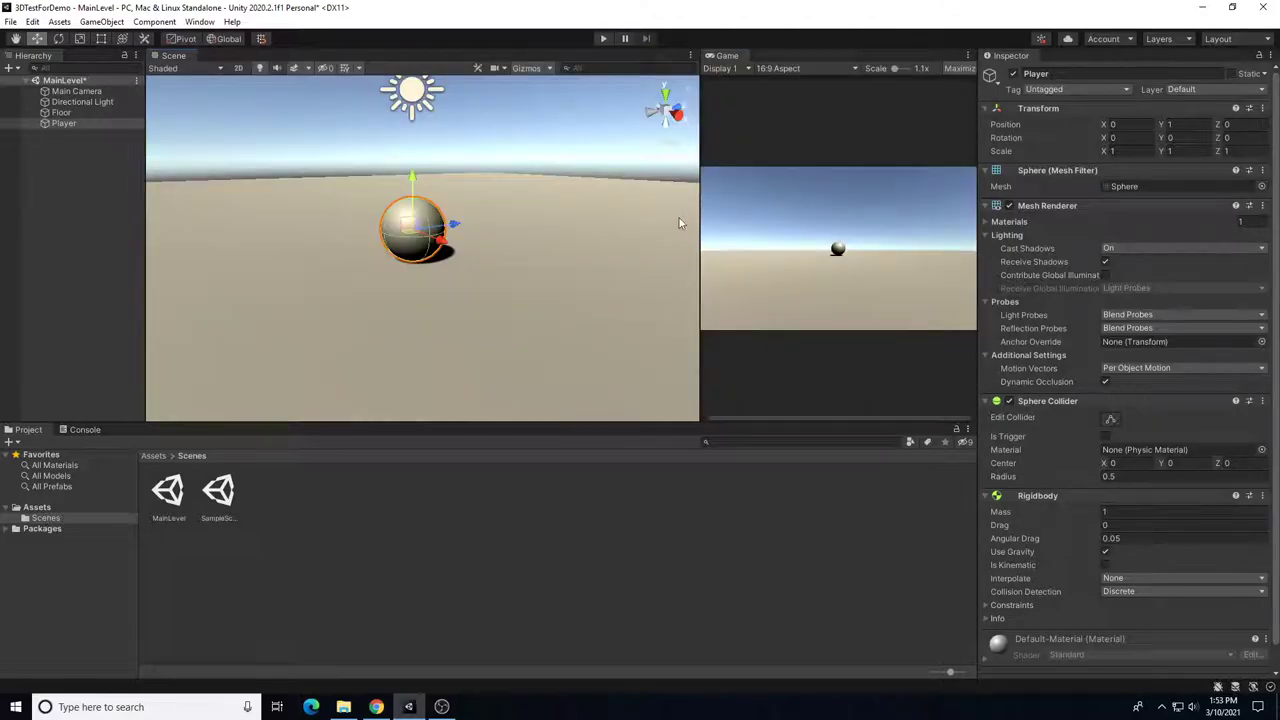
pyautogui.moveTo(700, 228); pyautogui.dragTo(811, 229)
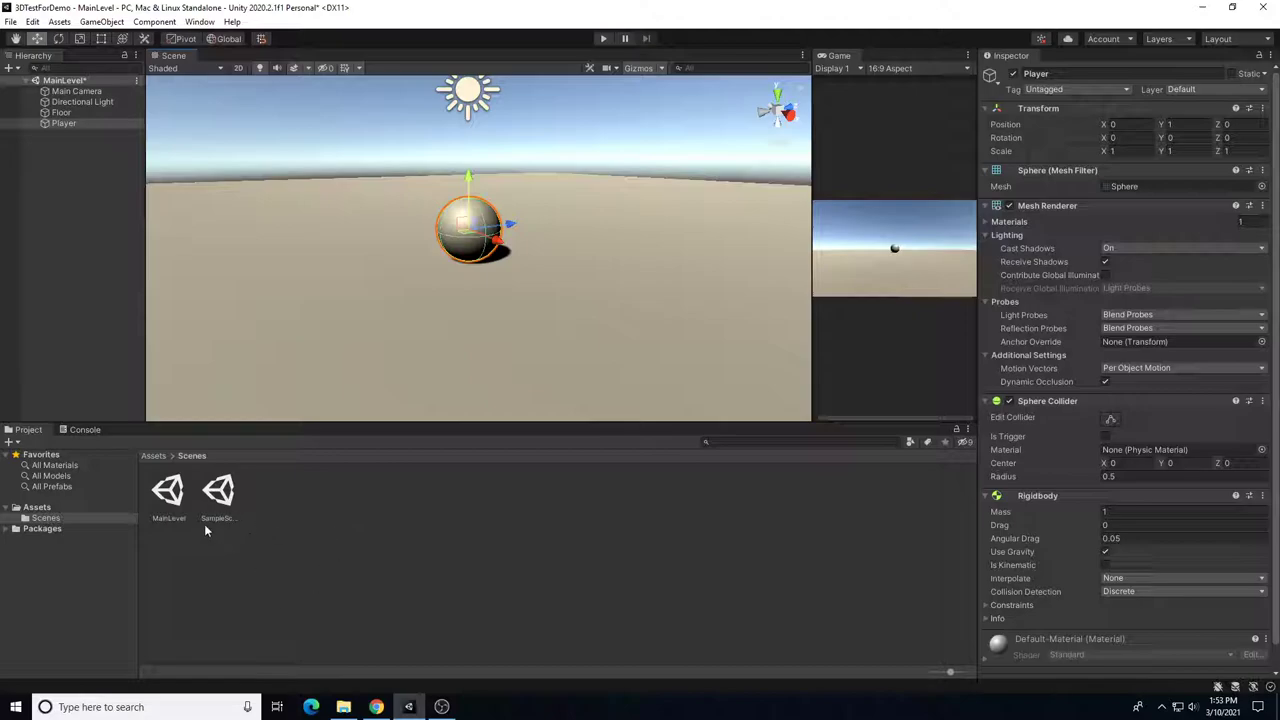
# Create a new folder named Scripts in the project's Assets folder.
pyautogui.click(88, 508)
pyautogui.rightClick(248, 493)
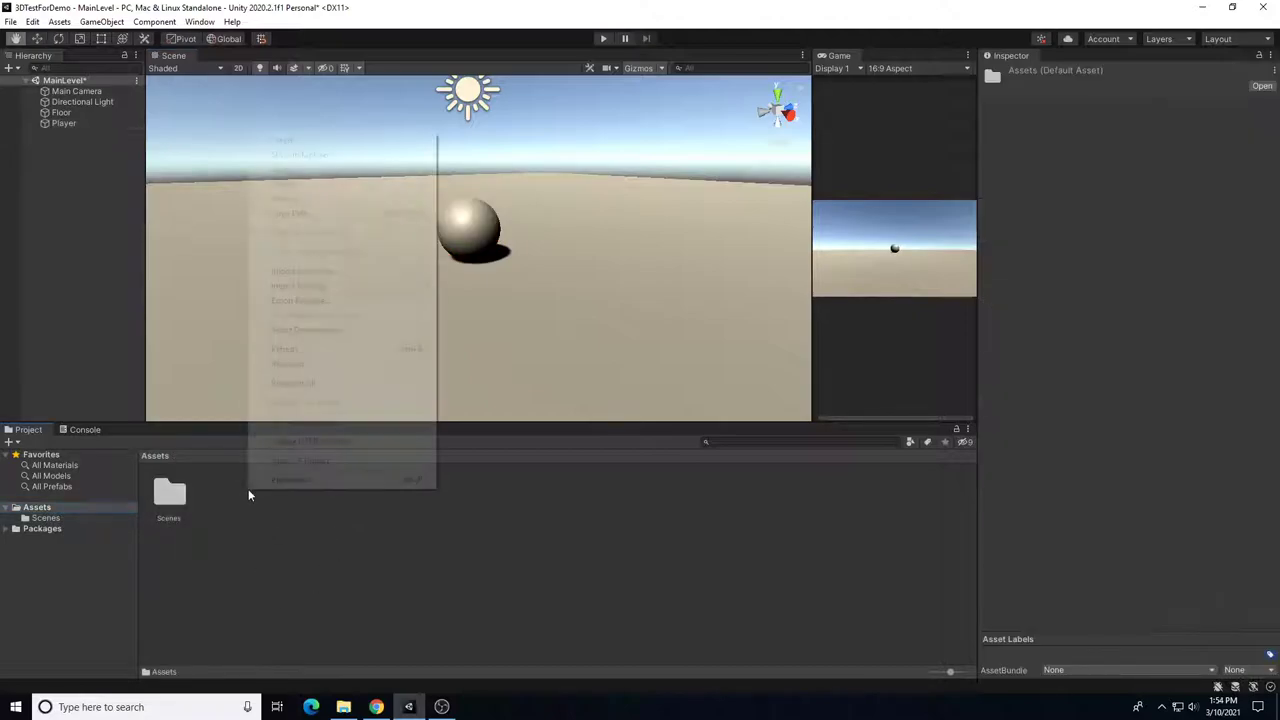
pyautogui.moveTo(386, 145)
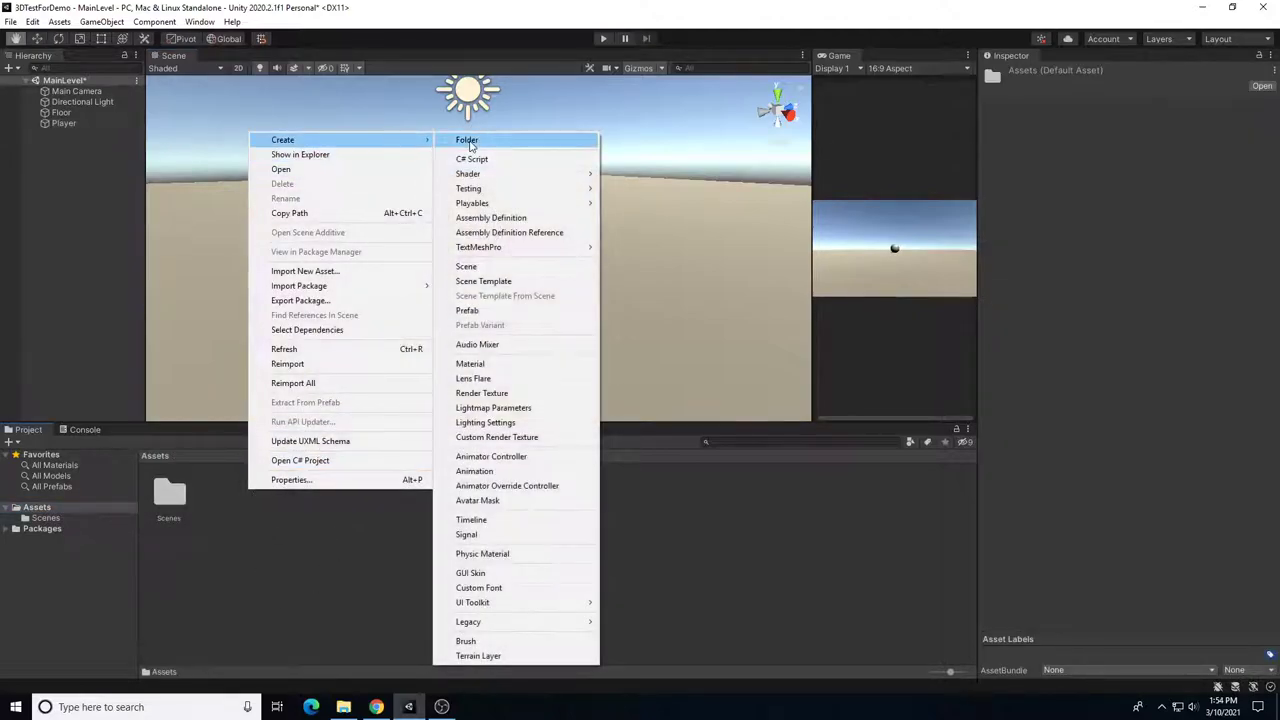
pyautogui.click(460, 140)
pyautogui.write('Scripts')
pyautogui.press('Return')
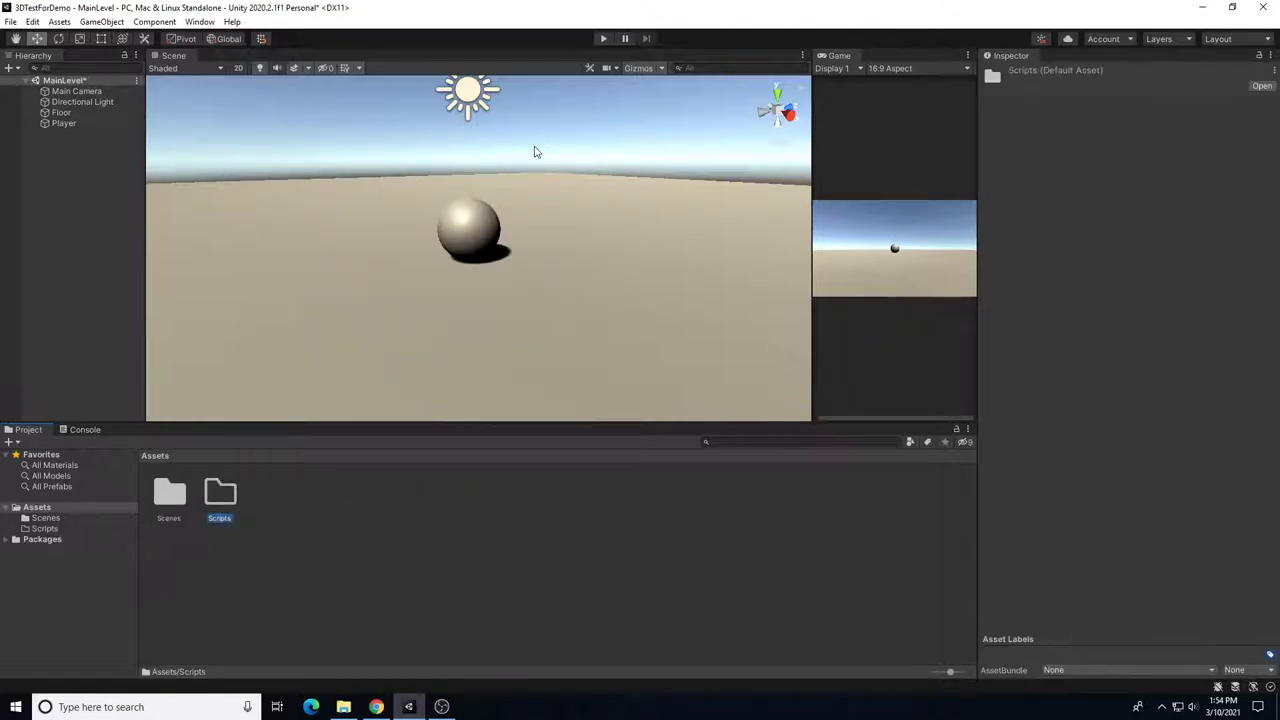
# Create a C# script named PlayerMovement inside the Scripts folder.
pyautogui.doubleClick(218, 500)
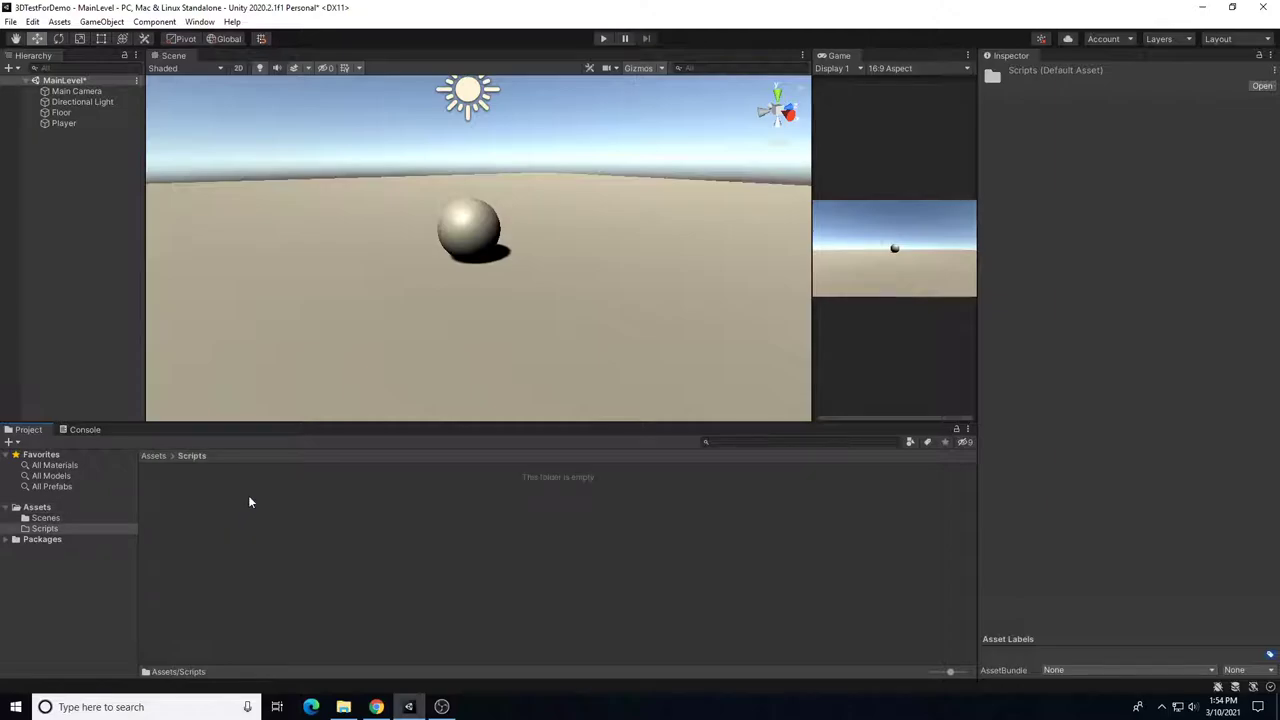
pyautogui.rightClick(237, 496)
pyautogui.moveTo(380, 146)
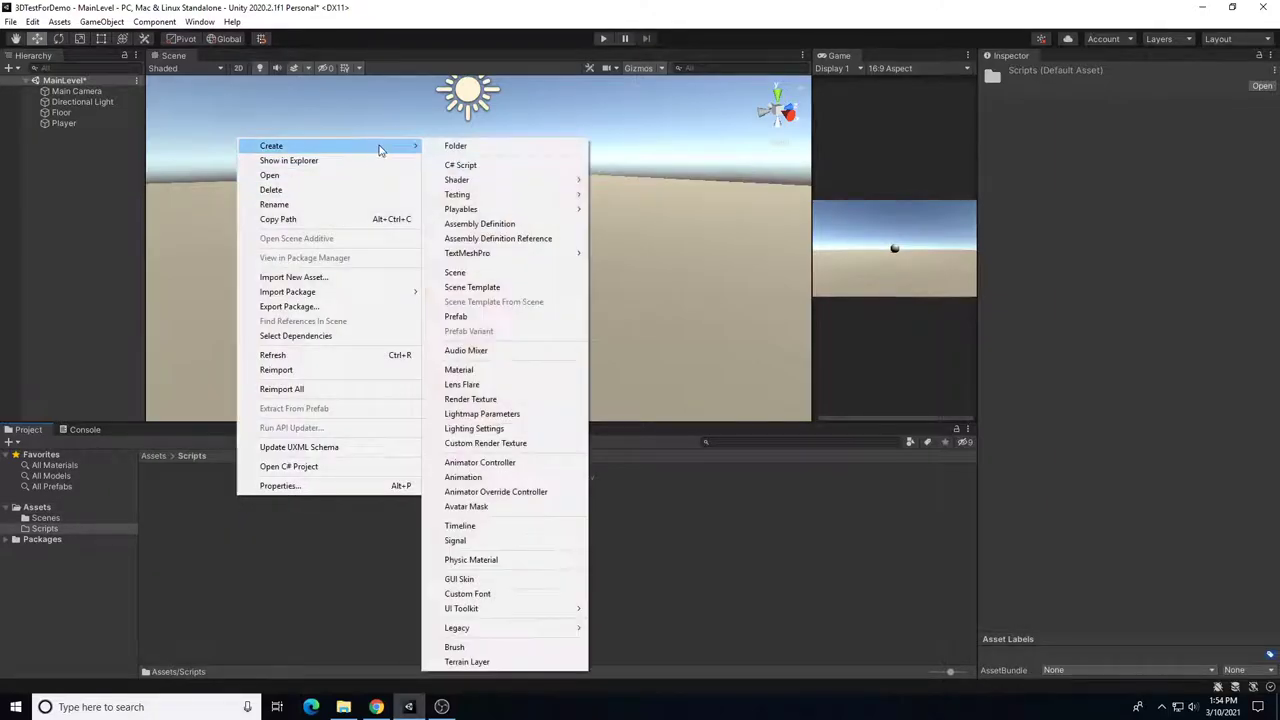
pyautogui.click(457, 165)
pyautogui.write('PlayerMovement')
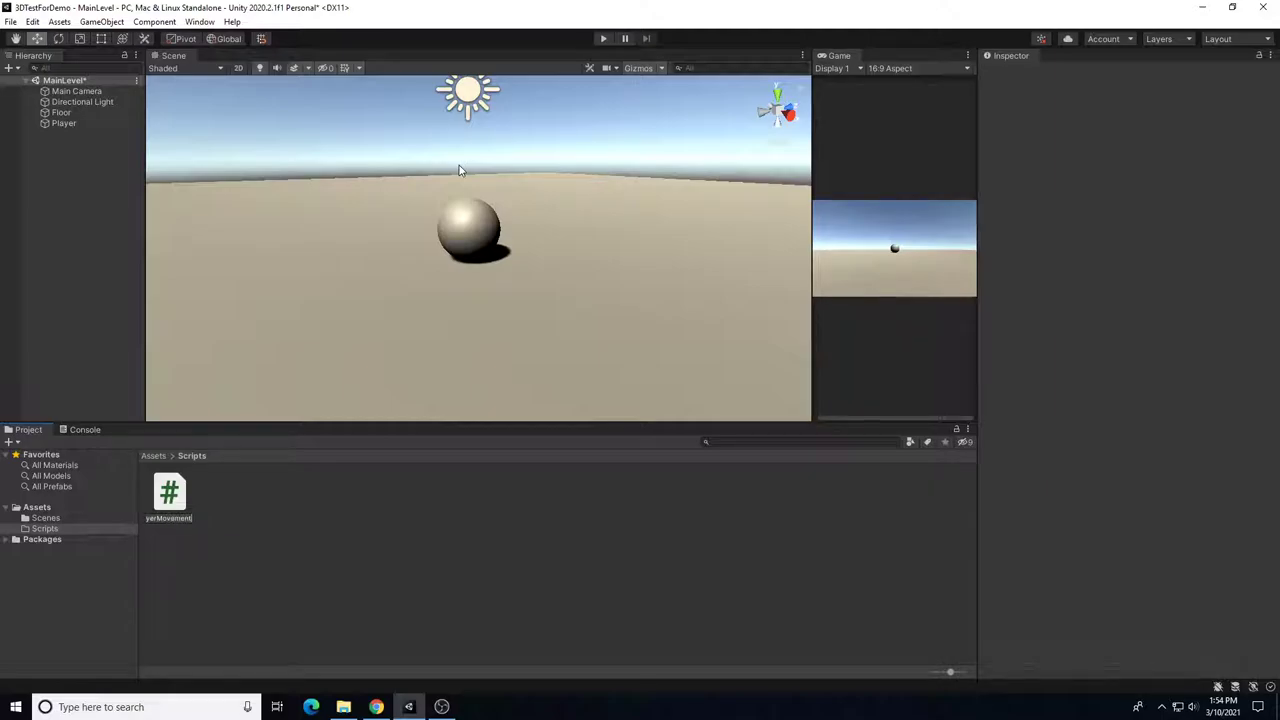
pyautogui.press('Return')
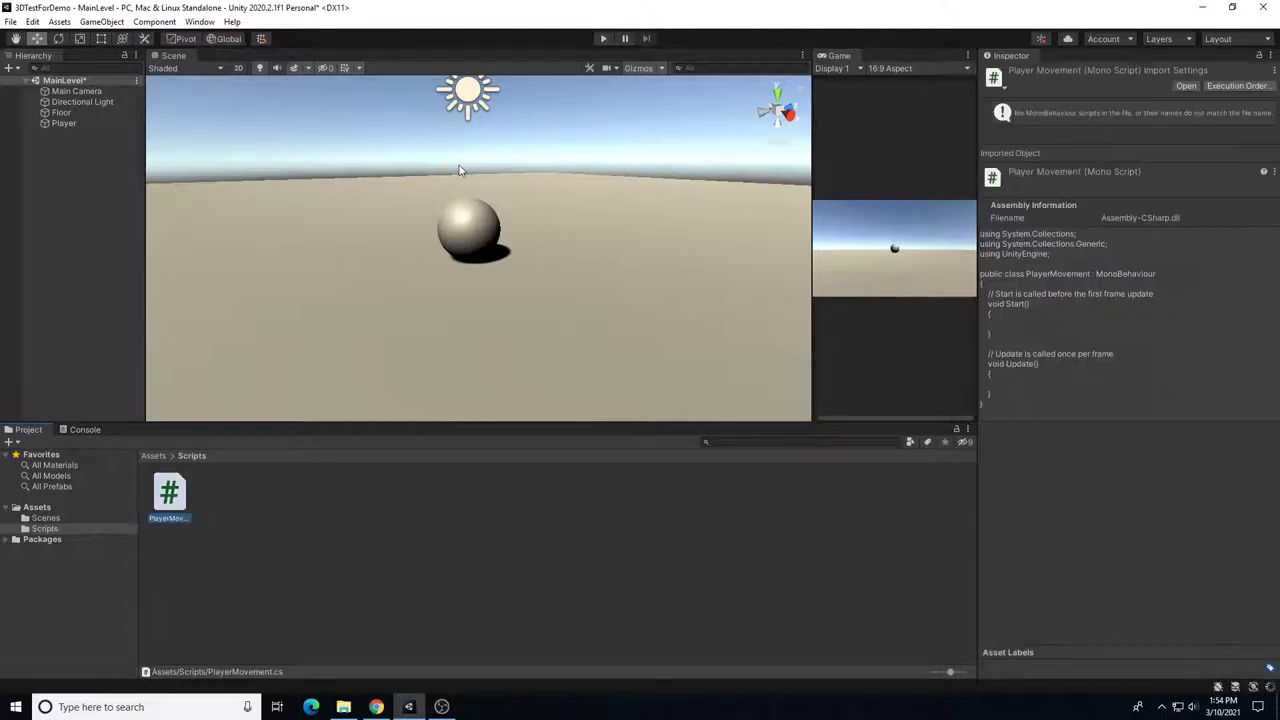
# Attach the PlayerMovement script to the Player object as a component and save the scene.
pyautogui.click(63, 123)
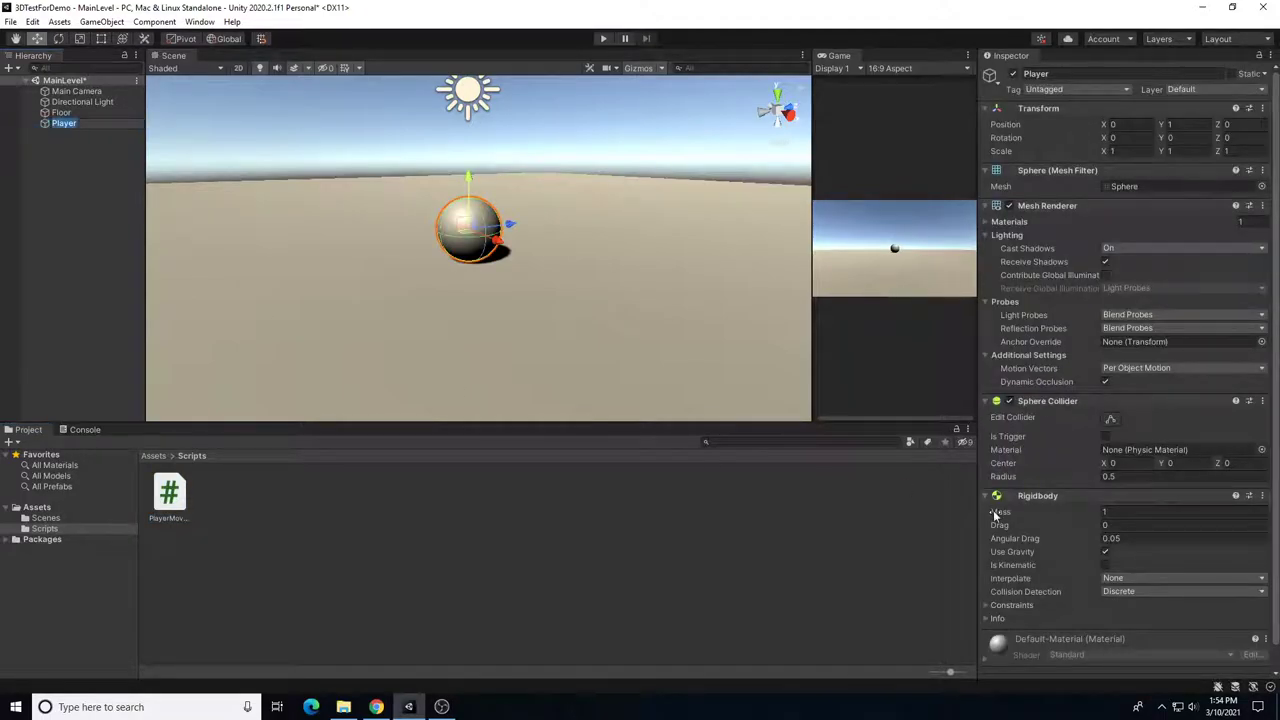
pyautogui.moveTo(180, 500); pyautogui.dragTo(1128, 664)
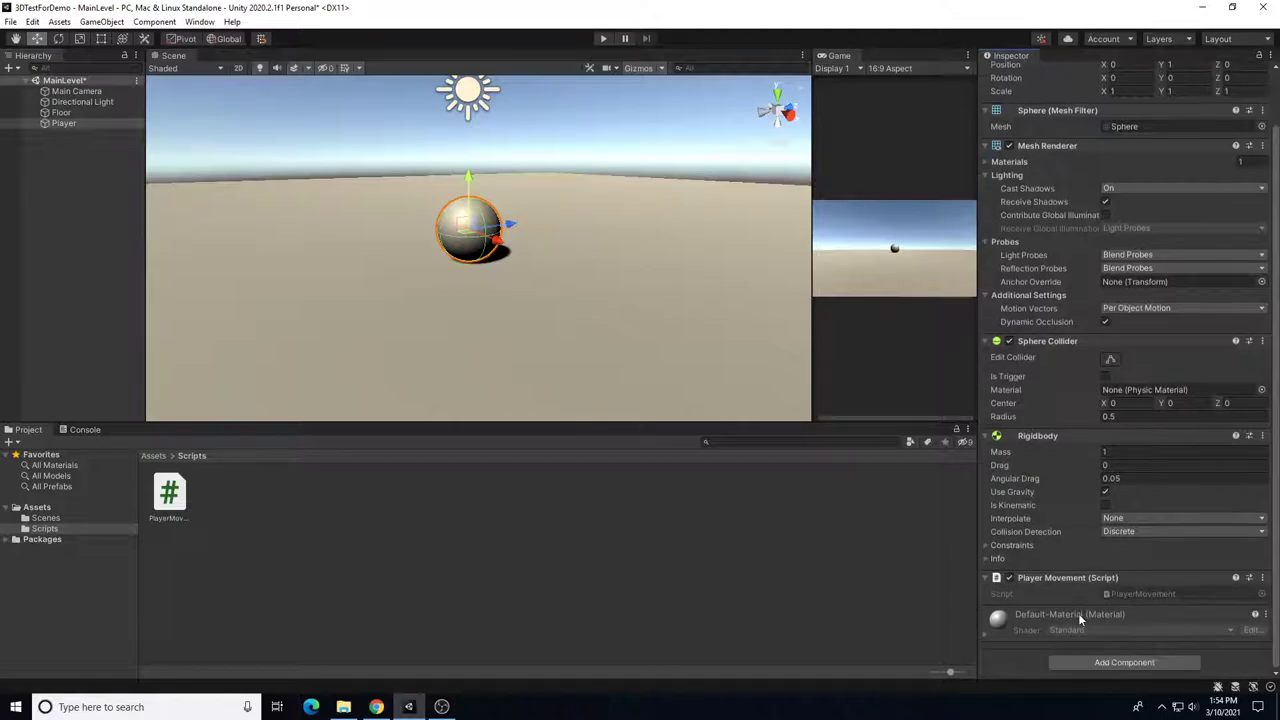
pyautogui.click(420, 531)
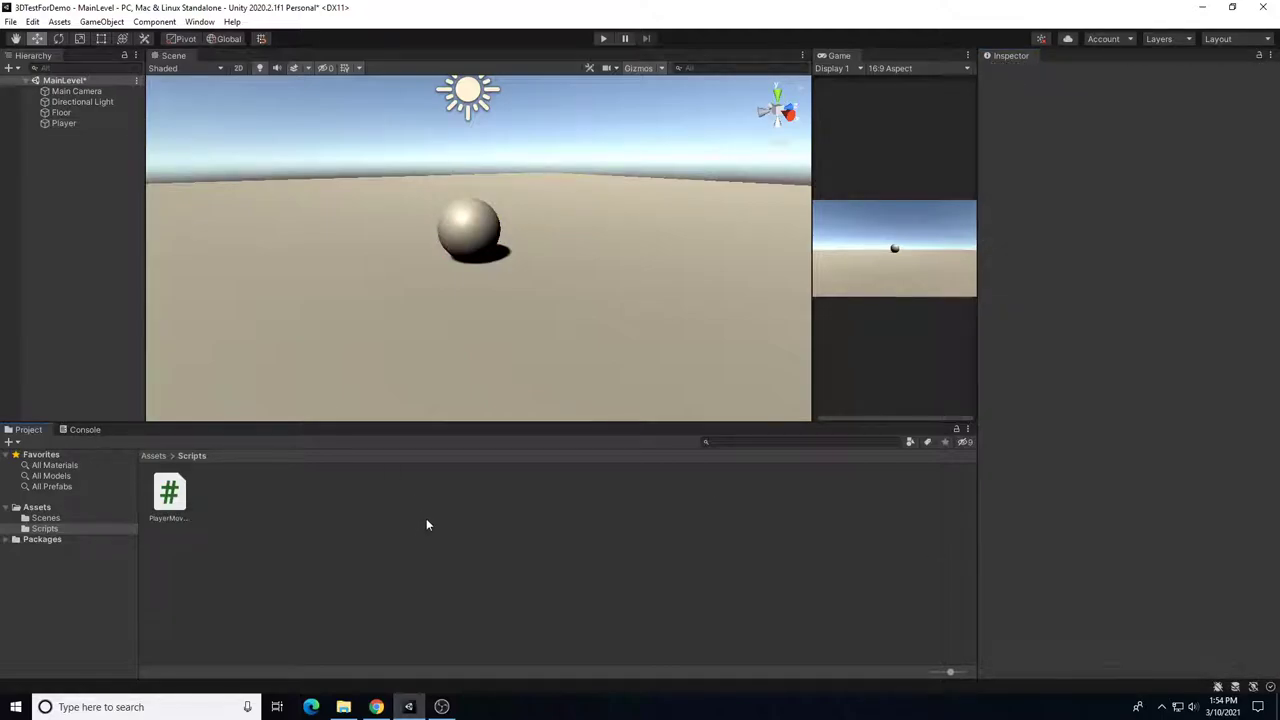
# Open the PlayerMovement script in Visual Studio Code and close the release notes.
pyautogui.click(170, 498)
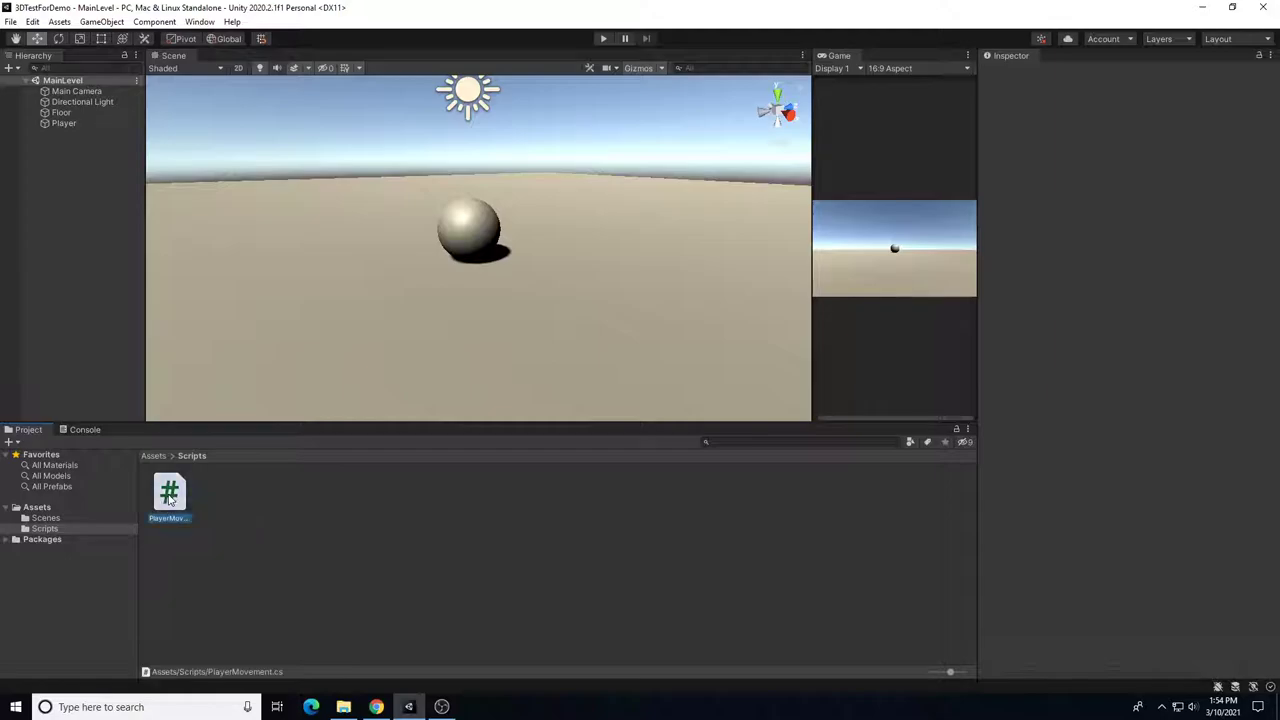
pyautogui.doubleClick(170, 498)
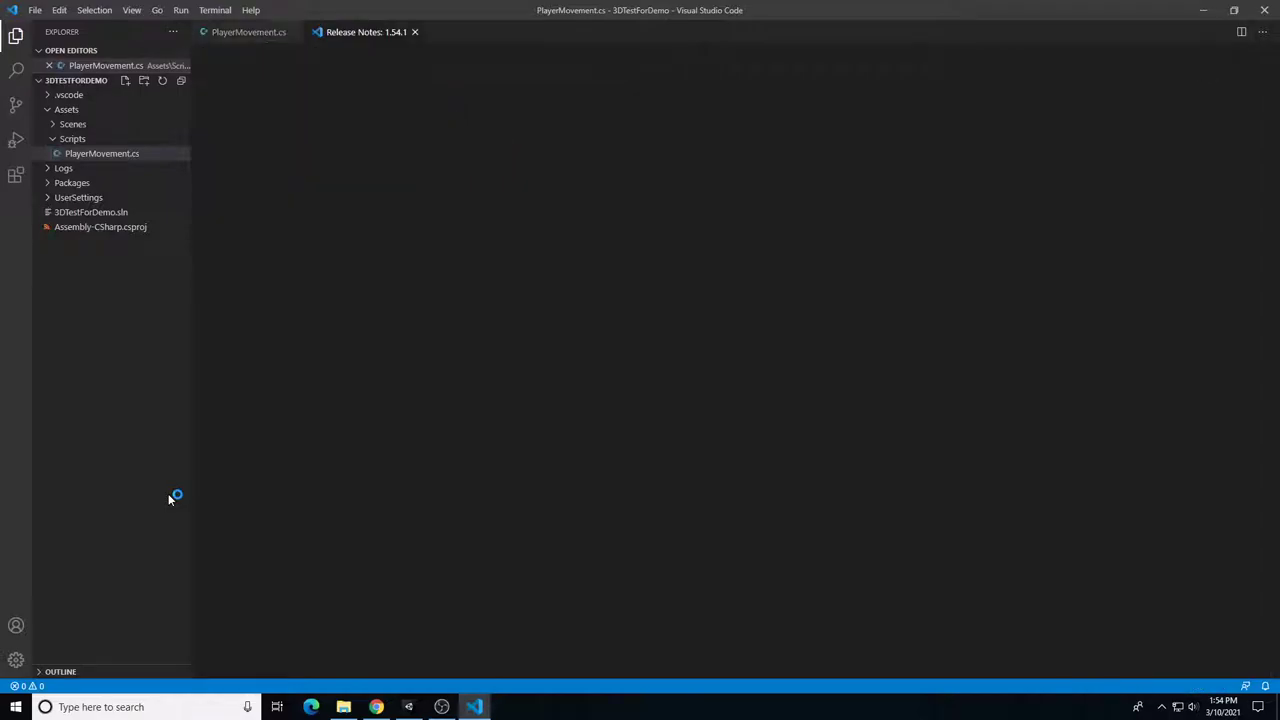
pyautogui.click(415, 32)
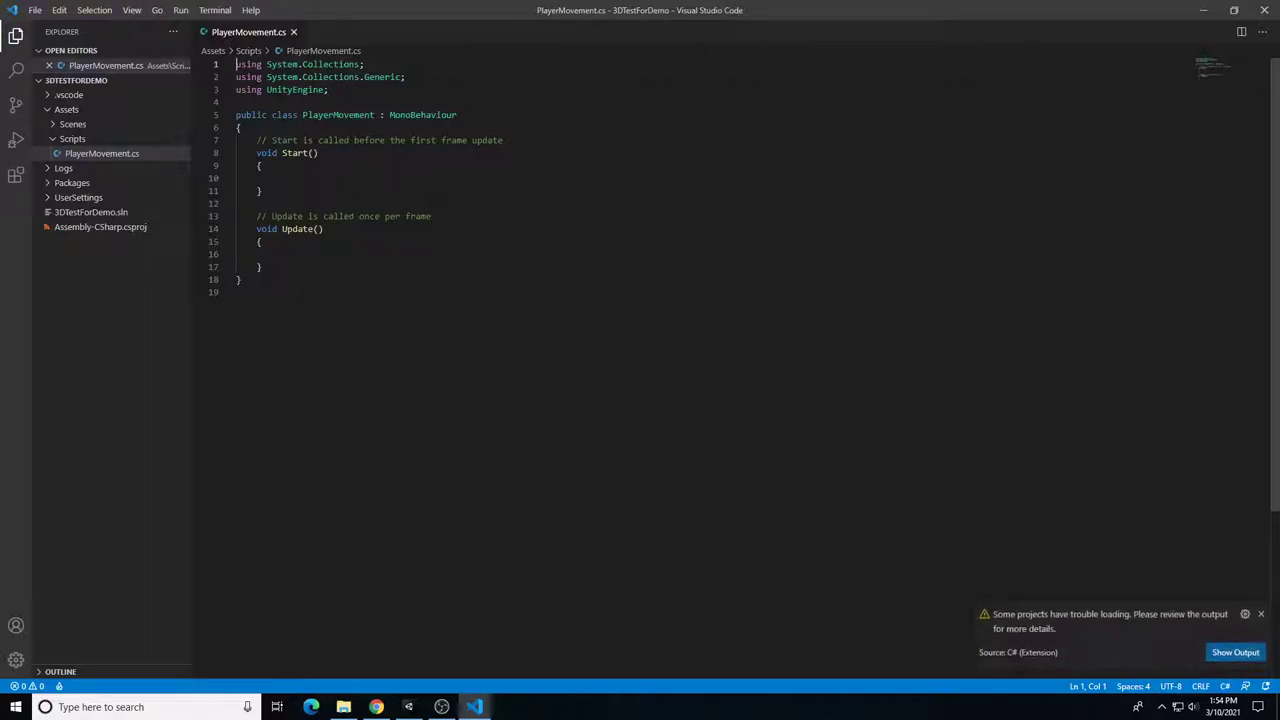
# Declare the variable "public float speed;" at the start of the PlayerMovement class, above the Start method.
pyautogui.click(257, 140)
pyautogui.press('Return')
pyautogui.press('Return')
pyautogui.press('Return')
pyautogui.press('Up')
pyautogui.write('public')
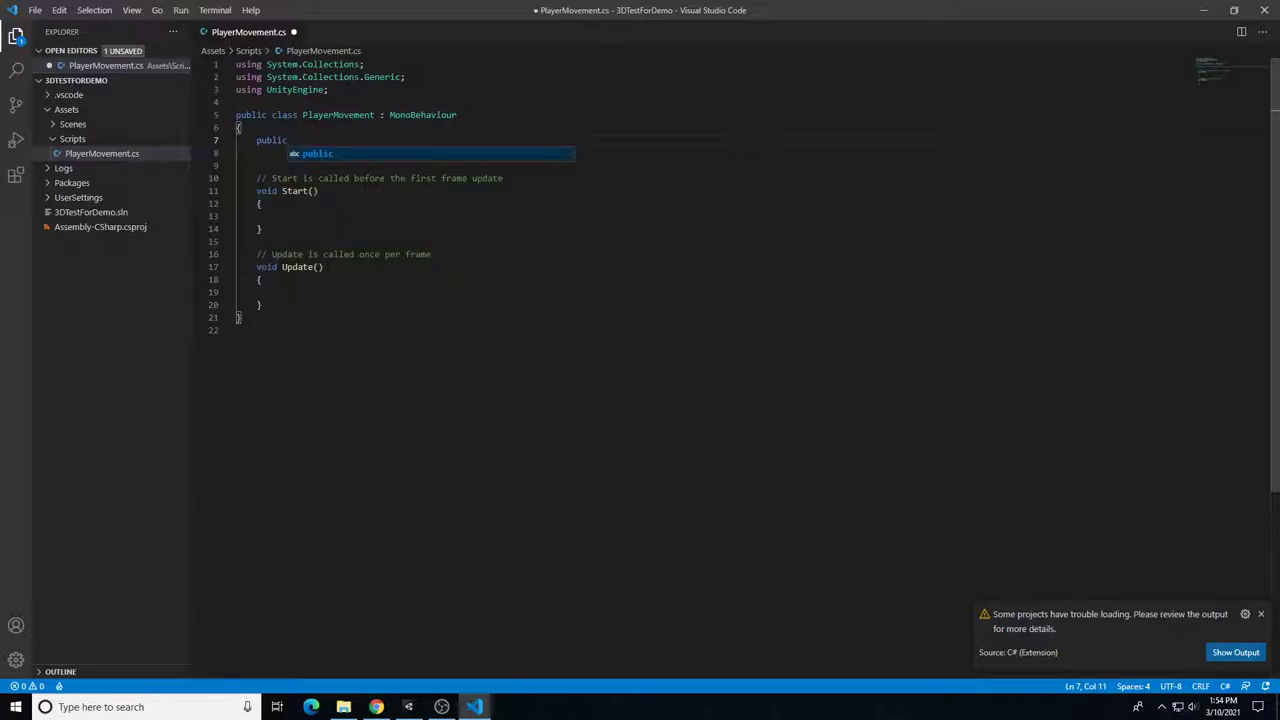
pyautogui.write(' float ')
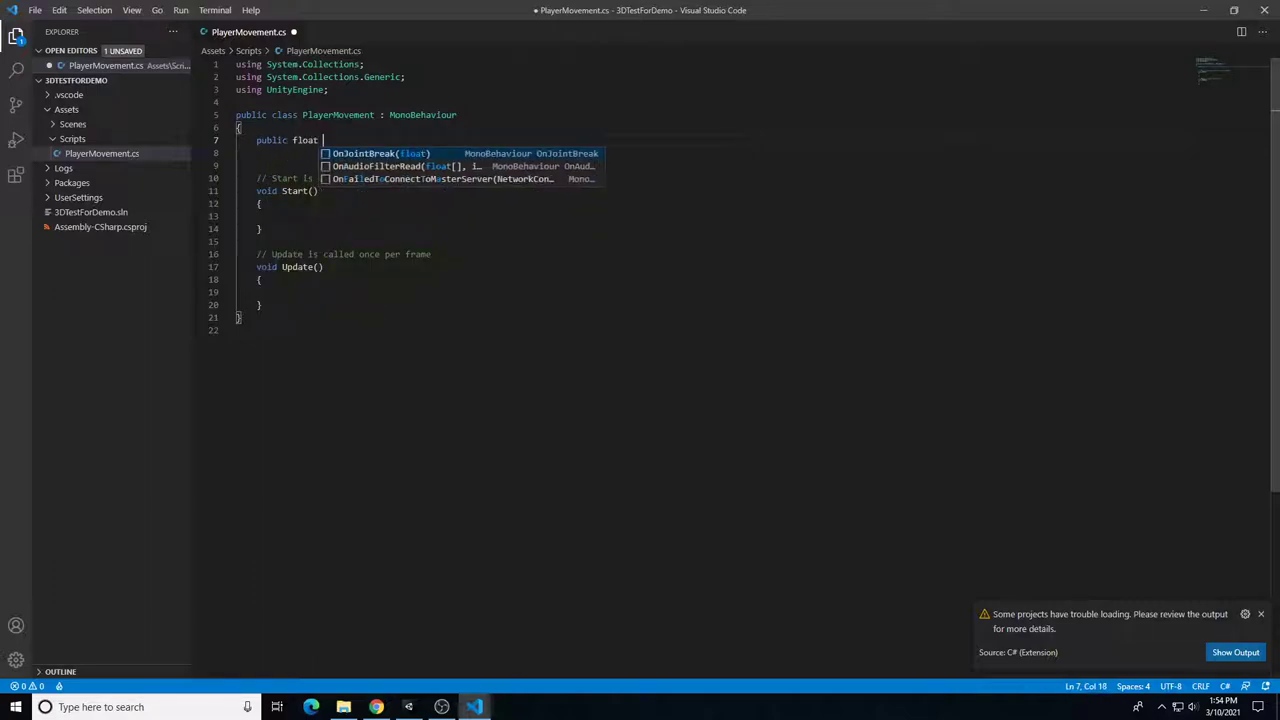
pyautogui.write('speed;')
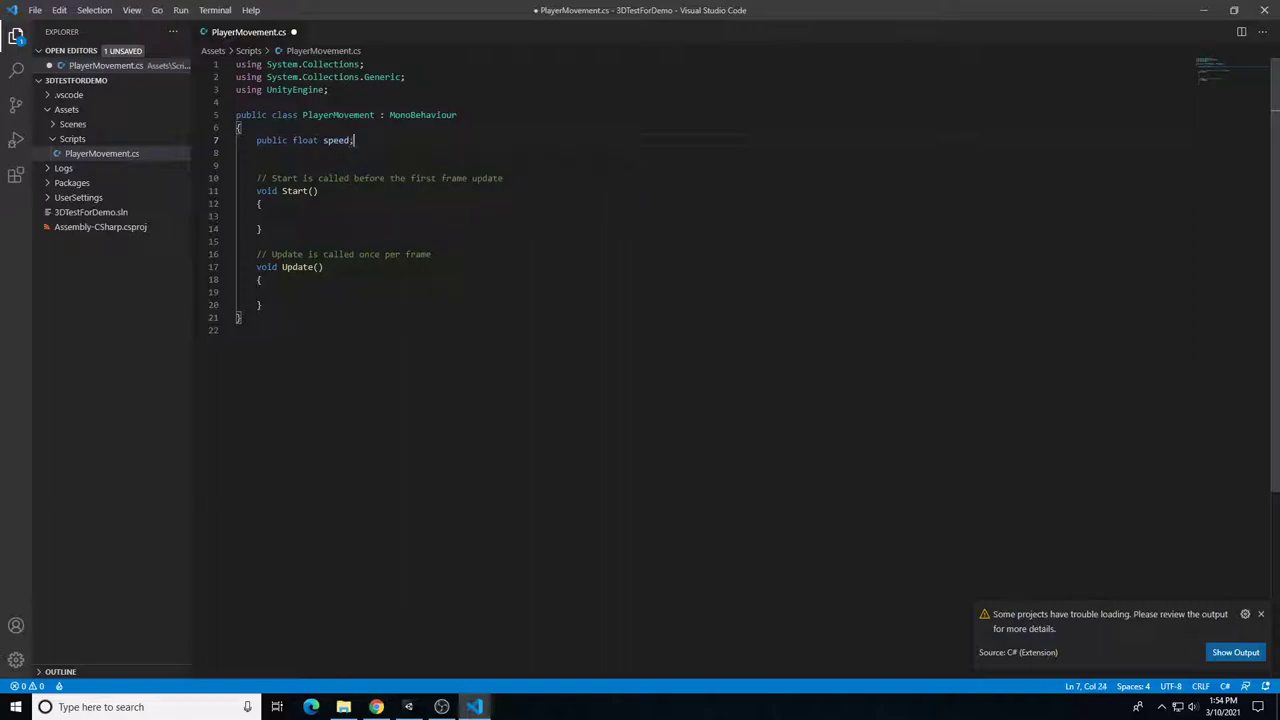
# Declare the variable "private RigidBody rb;" below the speed variable, separated by an empty line.
pyautogui.press('Return')
pyautogui.press('Return')
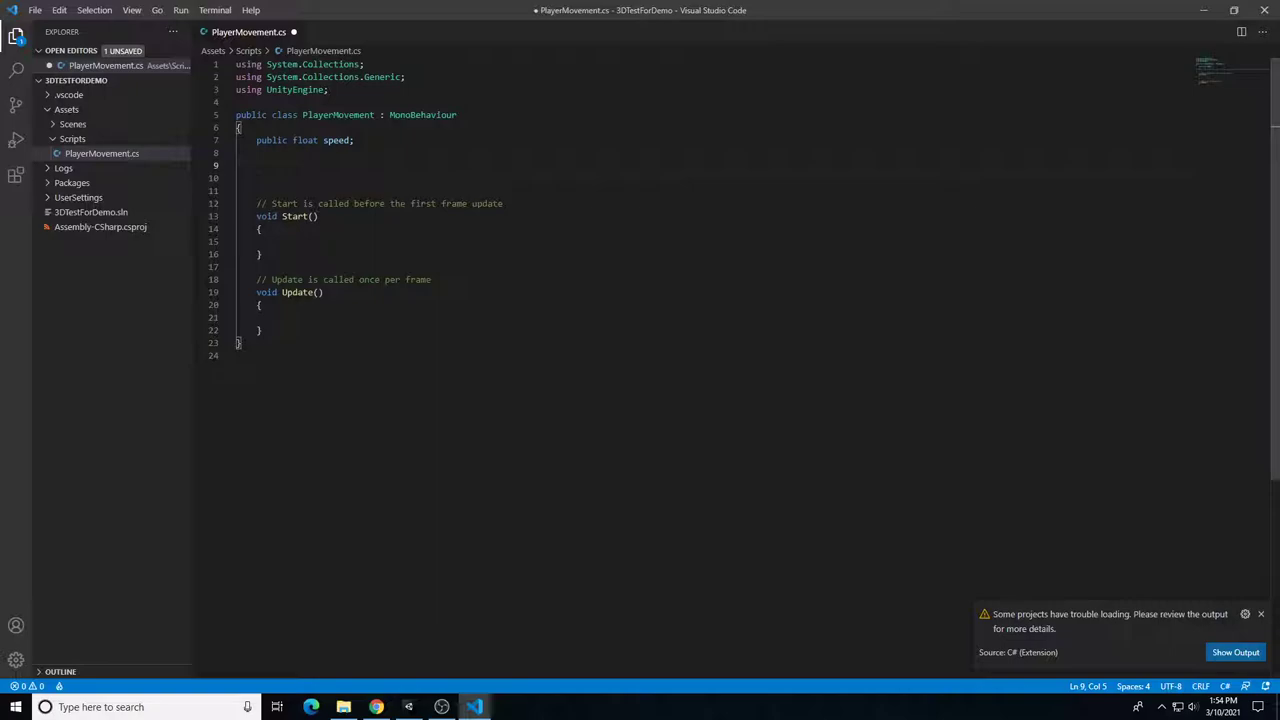
pyautogui.write('private')
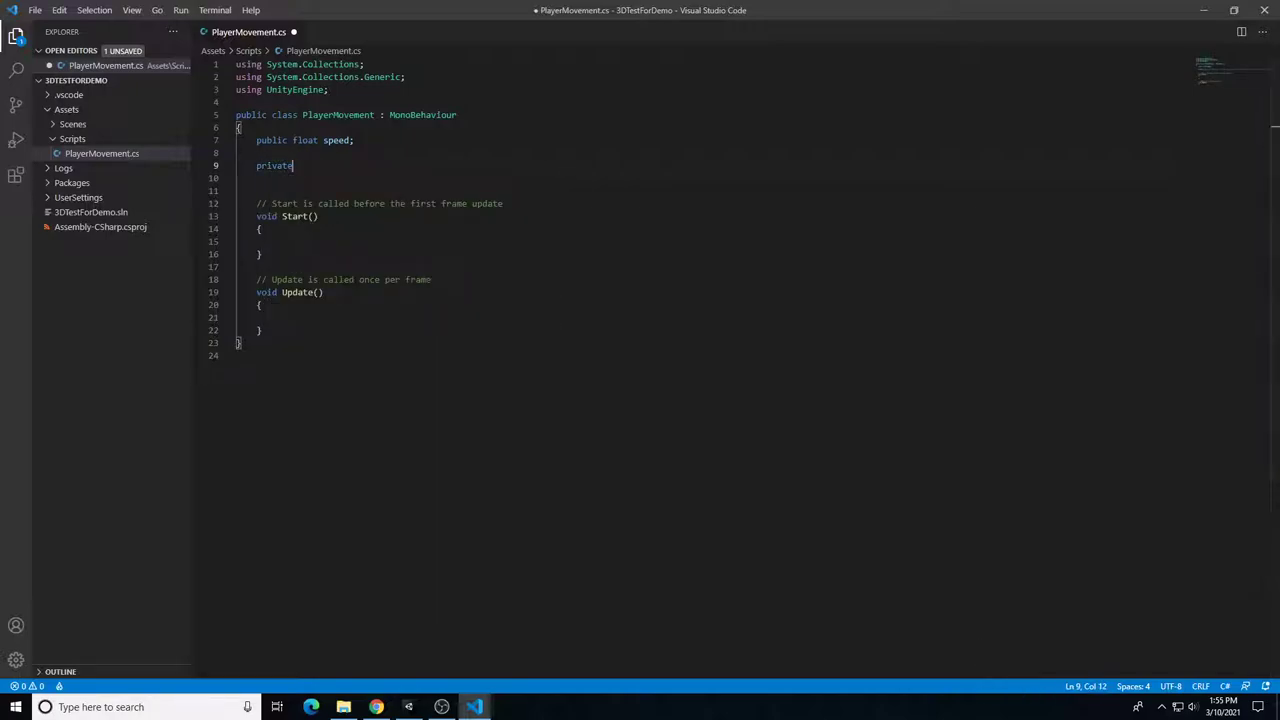
pyautogui.click(328, 164)
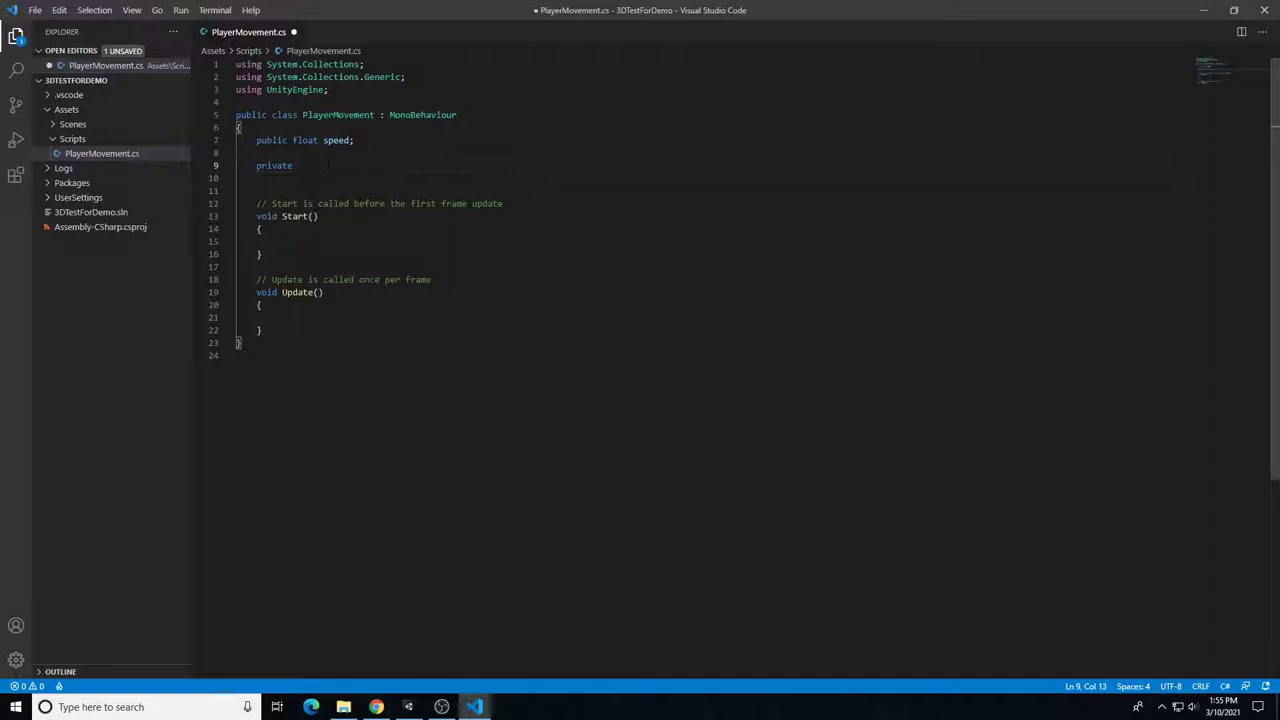
pyautogui.write('RigidBody rb')
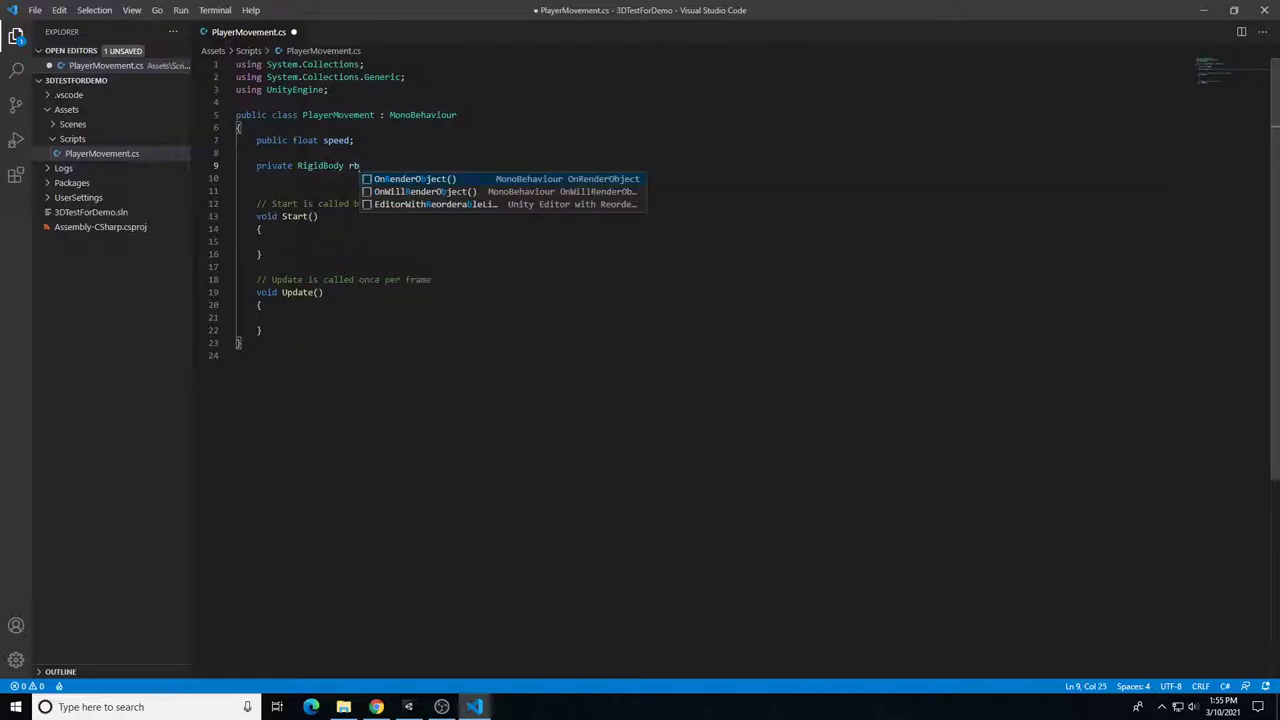
pyautogui.write(';')
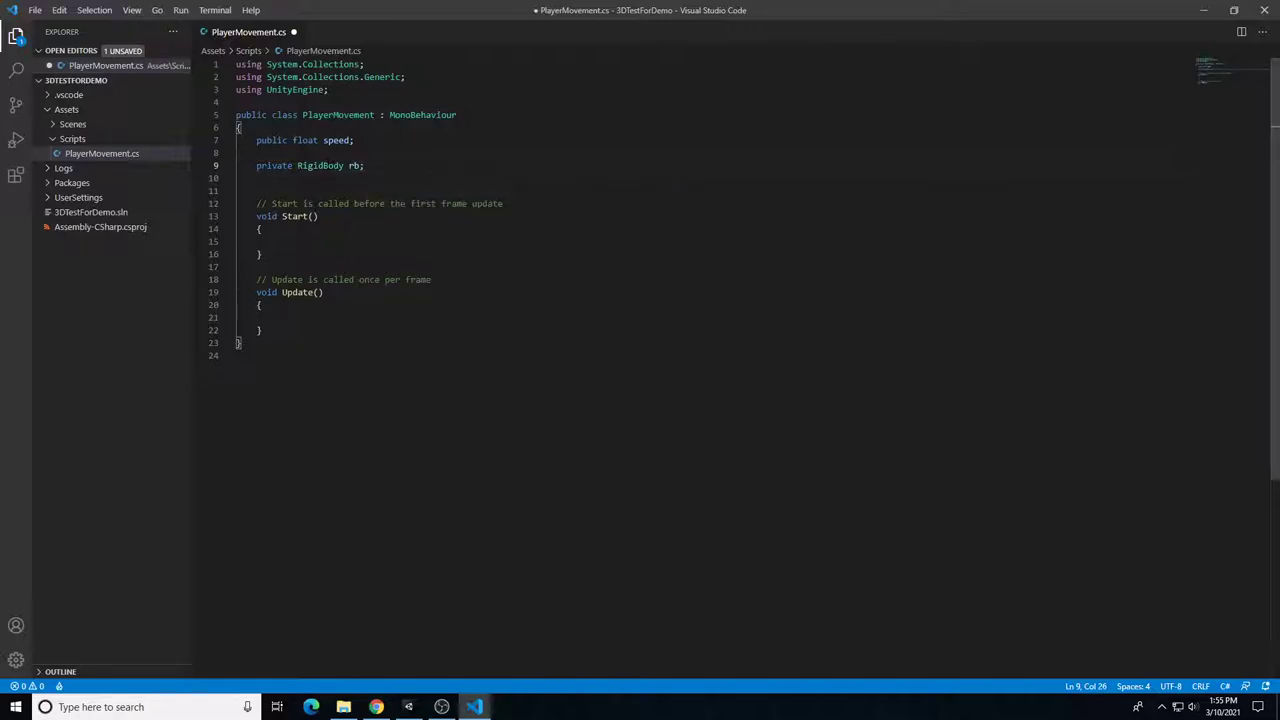
# Add "rb = GetComponent<Rigidbody>();" to the Start method and select its rb variable.
pyautogui.click(277, 241)
pyautogui.write('rb ')
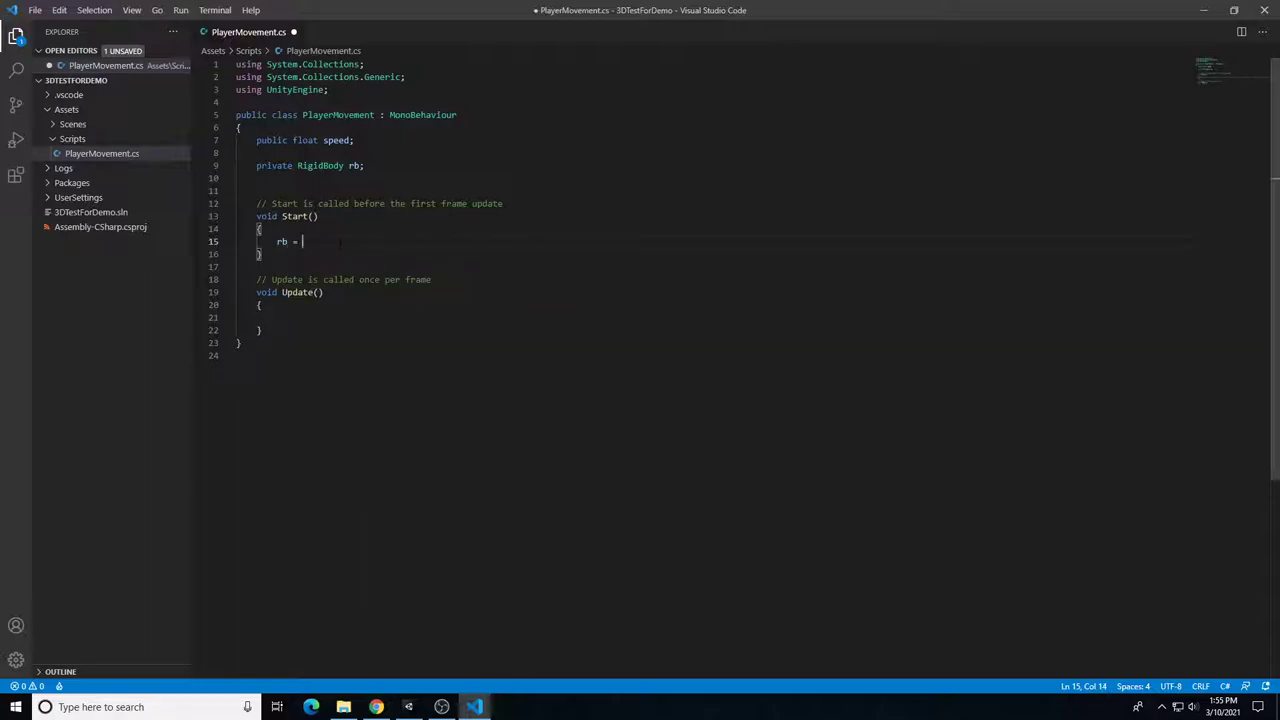
pyautogui.write('= GetComponent<Rigidbody')
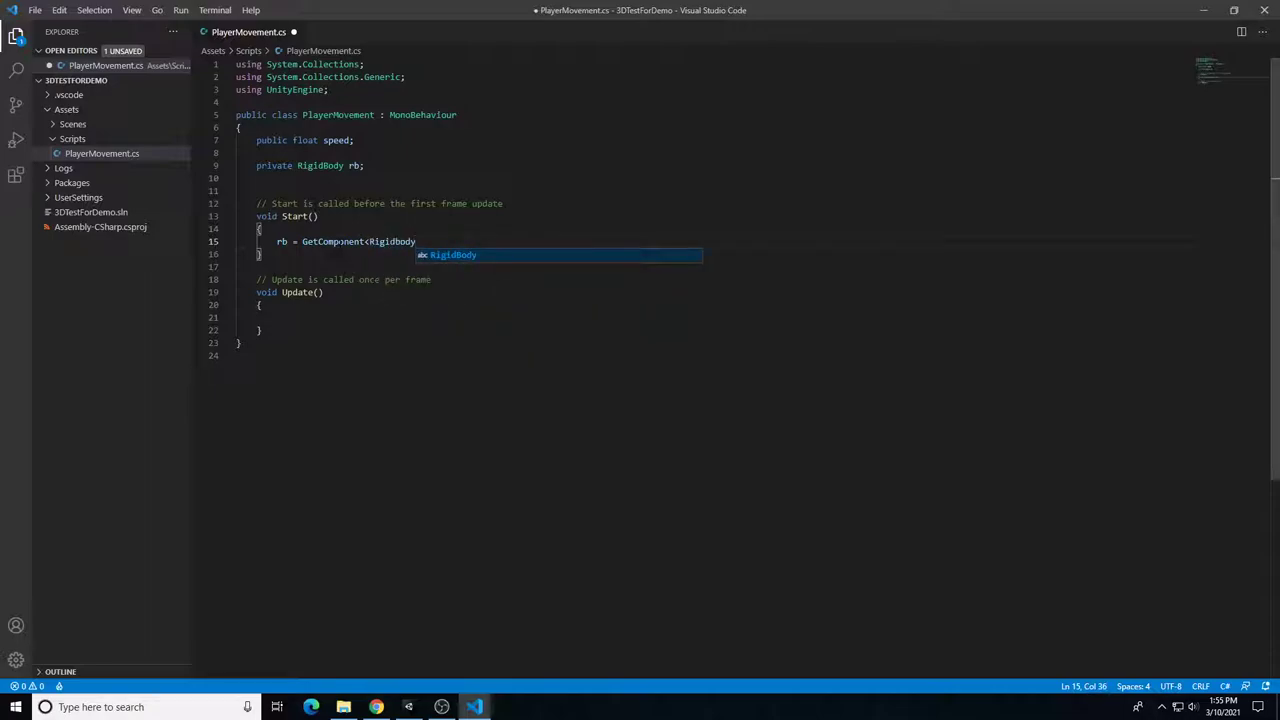
pyautogui.write('>')
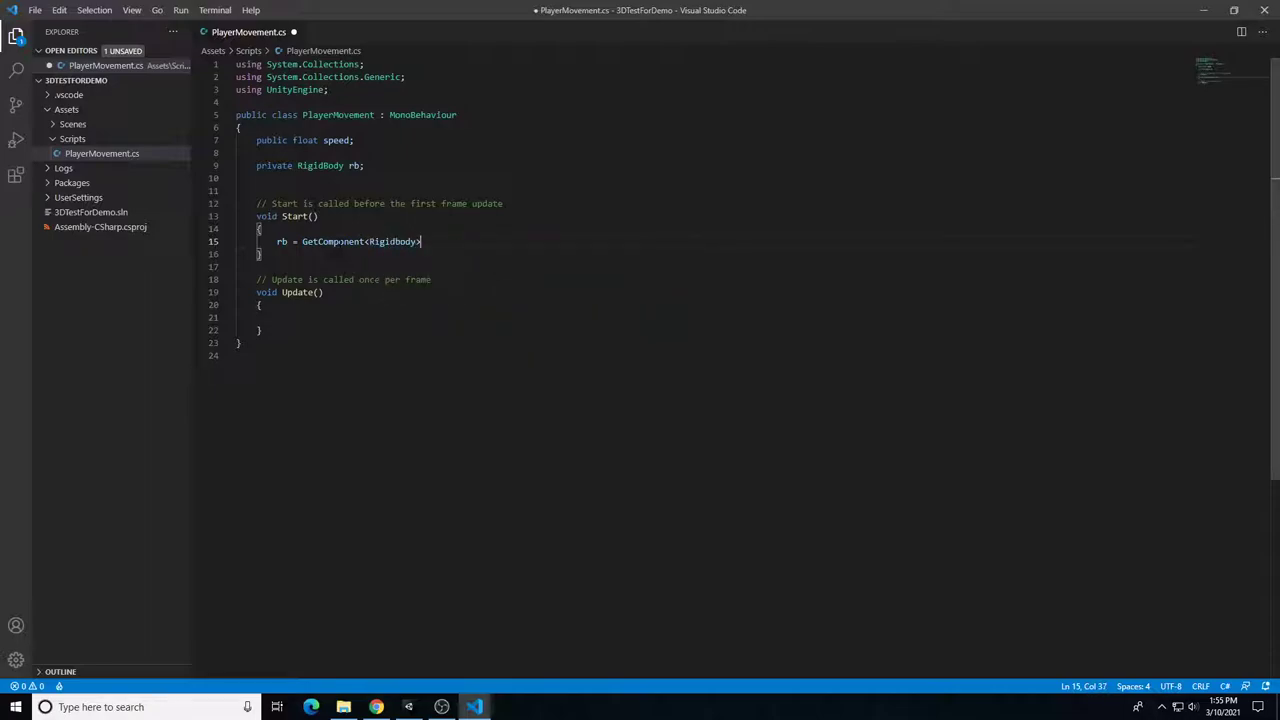
pyautogui.write('();')
pyautogui.moveTo(288, 241); pyautogui.dragTo(277, 241)
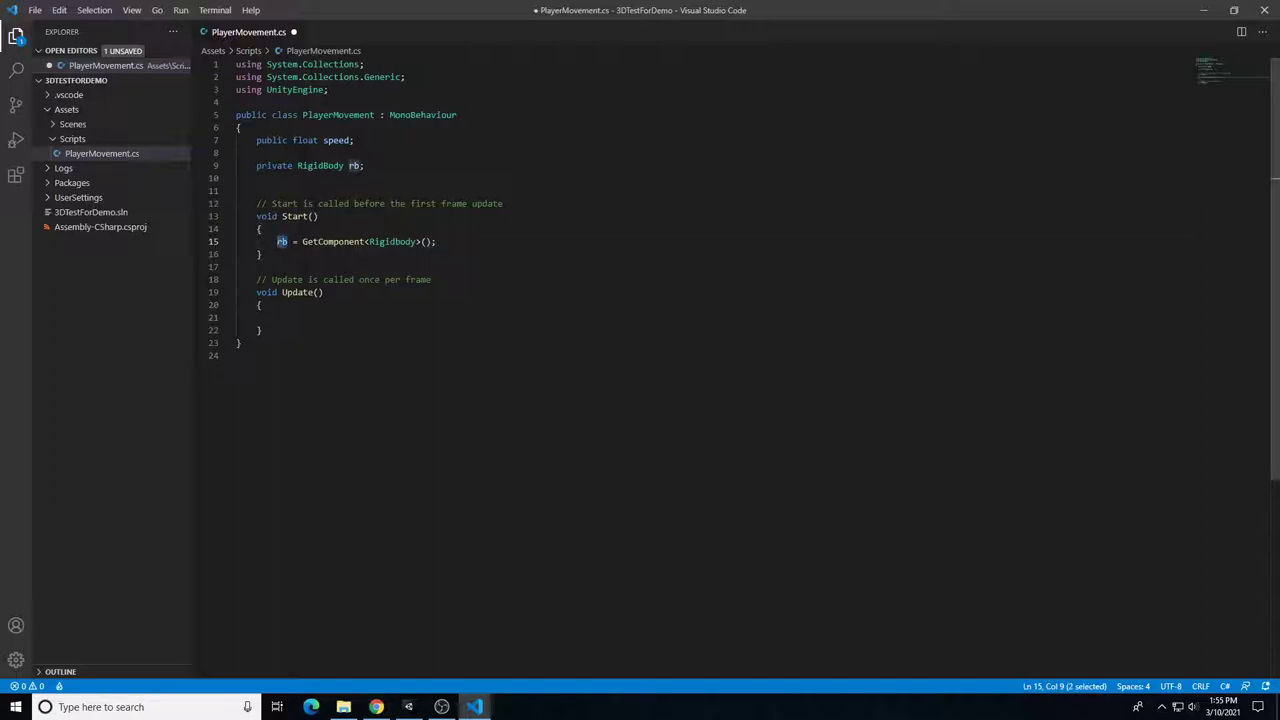